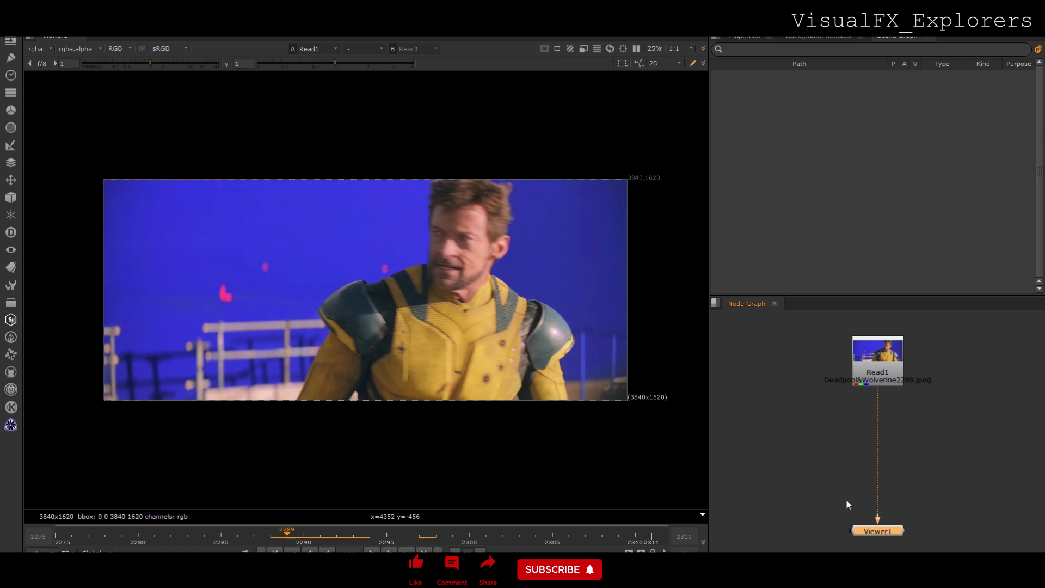
Step: Insert a Denoise node below Read1, place its noise sample box on the blue screen and set Denoise Amount to 3
{"action": "left_click", "coordinate": [832, 471]}
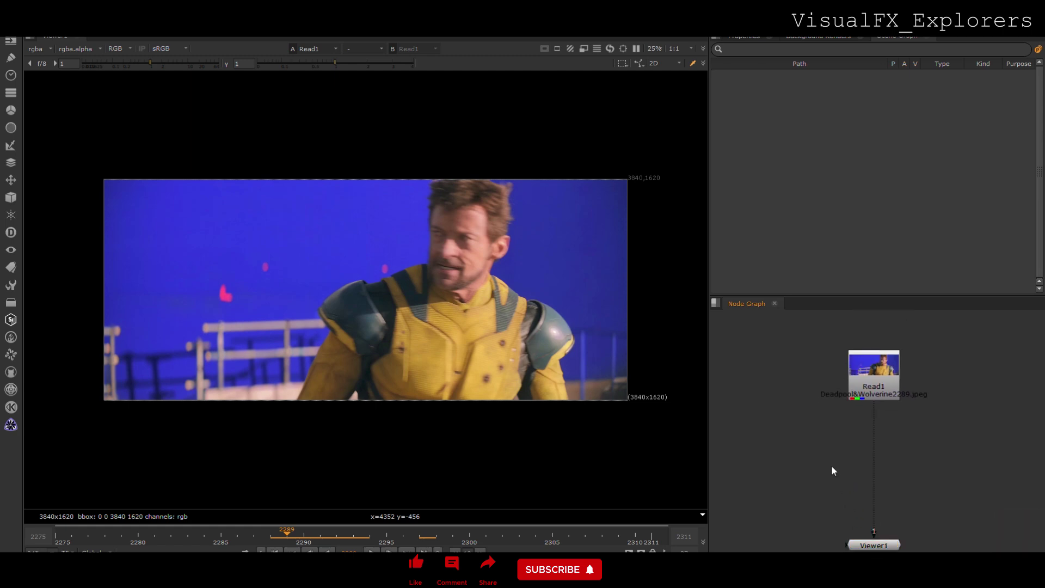
{"action": "key", "text": "Return"}
{"action": "left_click_drag", "start_coordinate": [823, 464], "coordinate": [871, 446]}
{"action": "left_click_drag", "start_coordinate": [111, 394], "coordinate": [192, 240]}
{"action": "left_click_drag", "start_coordinate": [798, 198], "coordinate": [768, 199]}
{"action": "type", "text": "3"}
{"action": "left_click", "coordinate": [885, 466]}
{"action": "left_click_drag", "start_coordinate": [886, 456], "coordinate": [887, 437]}
{"action": "left_click_drag", "start_coordinate": [887, 544], "coordinate": [888, 553]}
Step: Add an IBKColourV3 node below the Denoise node and set its size to 0.5
{"action": "left_click", "coordinate": [835, 506]}
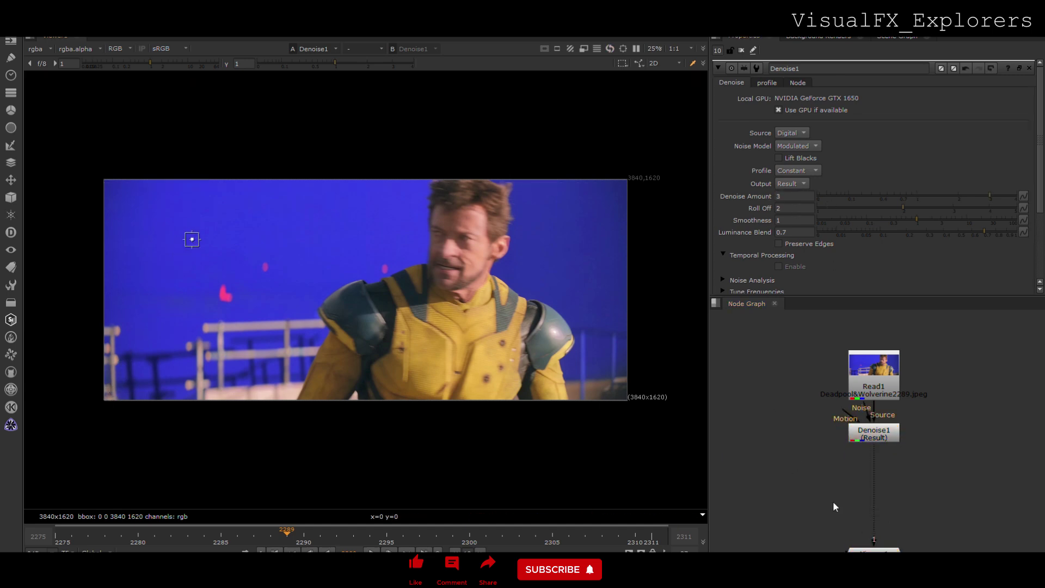
{"action": "key", "text": "Return"}
{"action": "left_click_drag", "start_coordinate": [831, 501], "coordinate": [870, 480]}
{"action": "double_click", "coordinate": [789, 112]}
{"action": "type", "text": "0.5"}
{"action": "key", "text": "Return"}
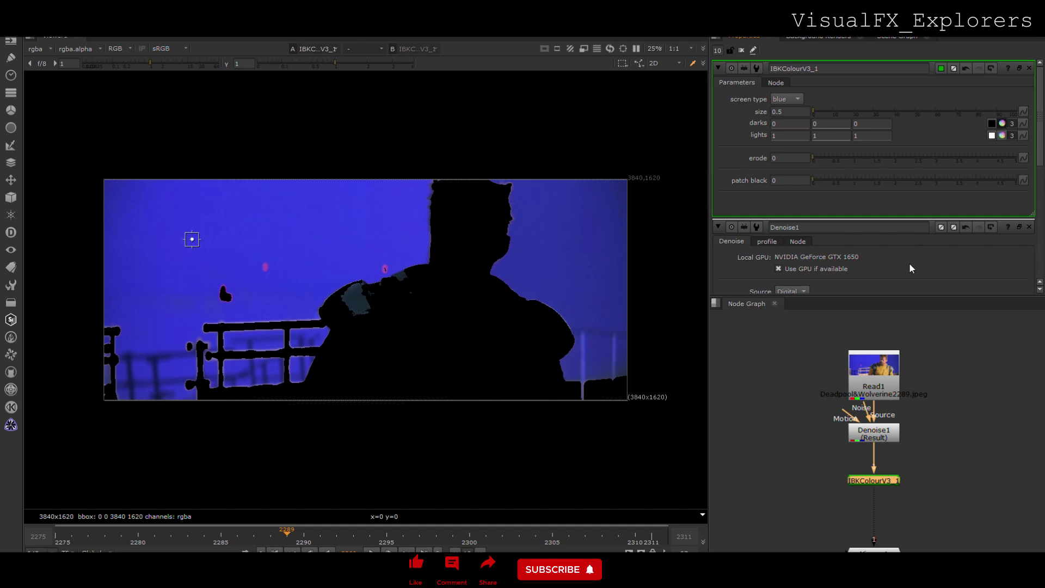
Step: Set the IBKColour node's blue darks value to -0.1 and its erode to 5
{"action": "left_click_drag", "start_coordinate": [914, 262], "coordinate": [914, 271]}
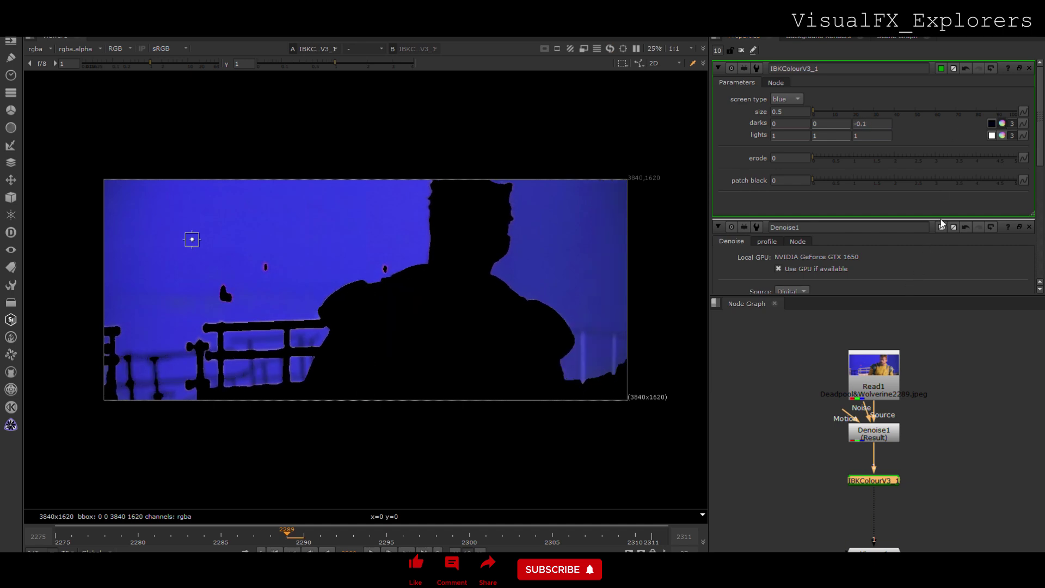
{"action": "left_click_drag", "start_coordinate": [902, 163], "coordinate": [954, 163]}
{"action": "double_click", "coordinate": [784, 157]}
{"action": "type", "text": "5"}
{"action": "left_click", "coordinate": [743, 376]}
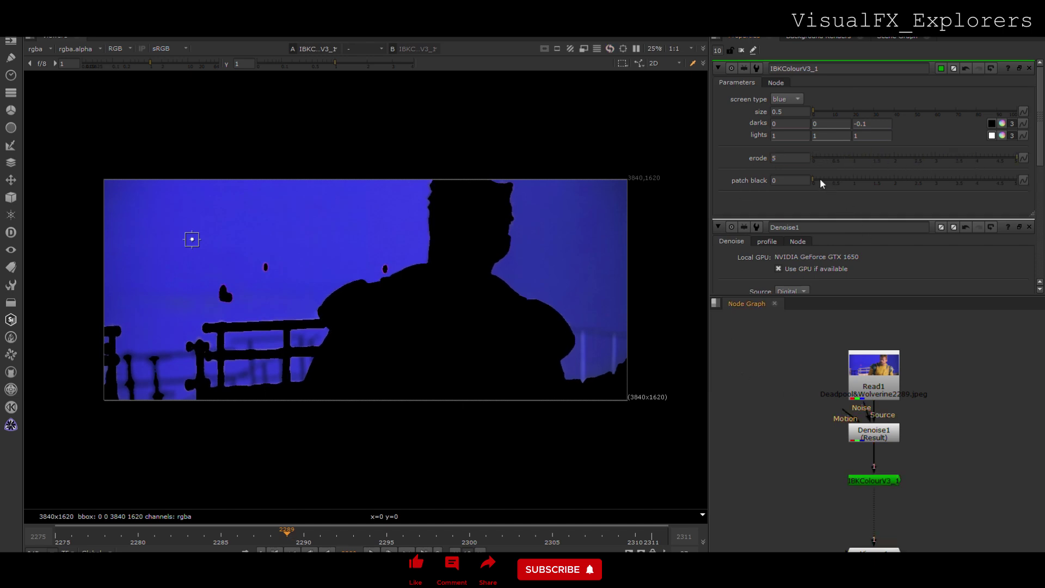
Step: Limit the open property panels to 1 and move the Read, Denoise and IBKColour nodes up in the graph
{"action": "double_click", "coordinate": [717, 51]}
{"action": "type", "text": "1"}
{"action": "left_click", "coordinate": [715, 116]}
{"action": "left_click_drag", "start_coordinate": [885, 387], "coordinate": [885, 358]}
{"action": "left_click_drag", "start_coordinate": [872, 435], "coordinate": [873, 415]}
{"action": "left_click_drag", "start_coordinate": [873, 482], "coordinate": [871, 454]}
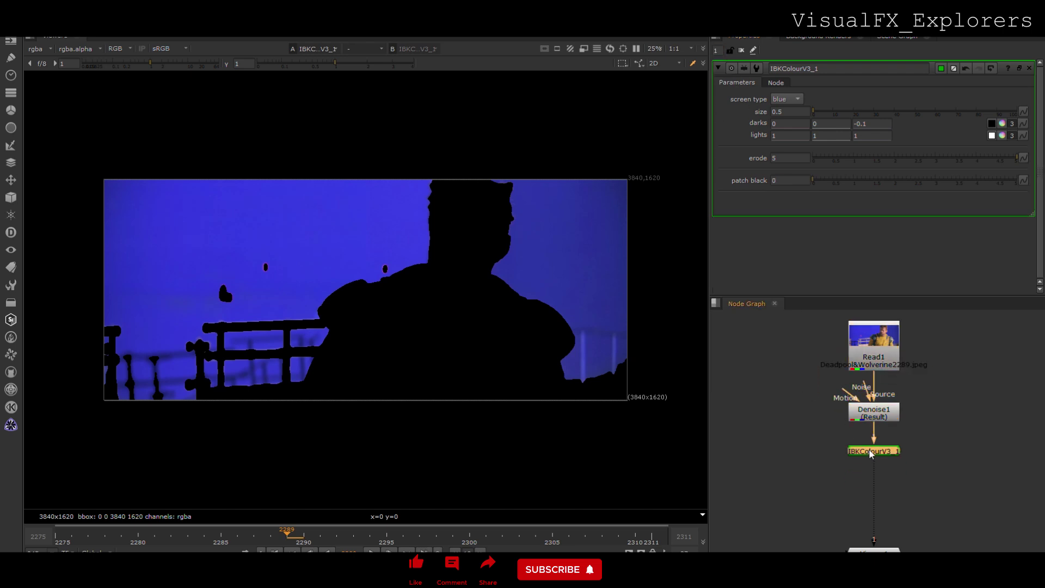
Step: Duplicate the IBKColour node below itself and set the copy's erode to 0 and patch black to 2
{"action": "key", "text": "ctrl+c"}
{"action": "key", "text": "ctrl+v"}
{"action": "double_click", "coordinate": [784, 157]}
{"action": "type", "text": "2"}
{"action": "key", "text": "Return"}
{"action": "double_click", "coordinate": [784, 157]}
{"action": "type", "text": "0"}
{"action": "key", "text": "Return"}
{"action": "double_click", "coordinate": [783, 180]}
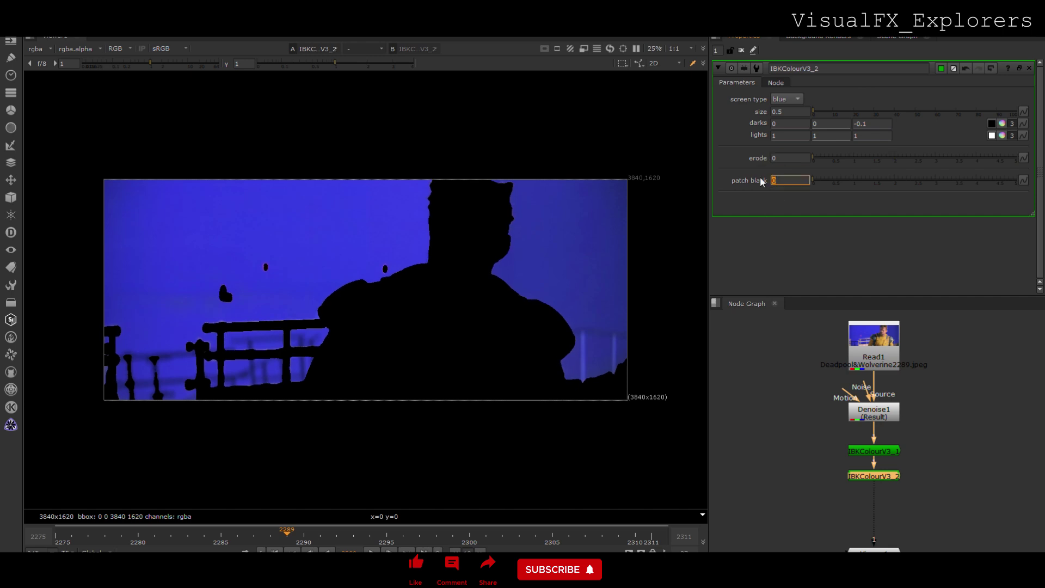
{"action": "type", "text": "2"}
{"action": "left_click", "coordinate": [791, 403]}
Step: Duplicate the second IBKColour node below itself and set the third node's patch black to 4
{"action": "left_click", "coordinate": [873, 475]}
{"action": "key", "text": "ctrl+c"}
{"action": "key", "text": "ctrl+v"}
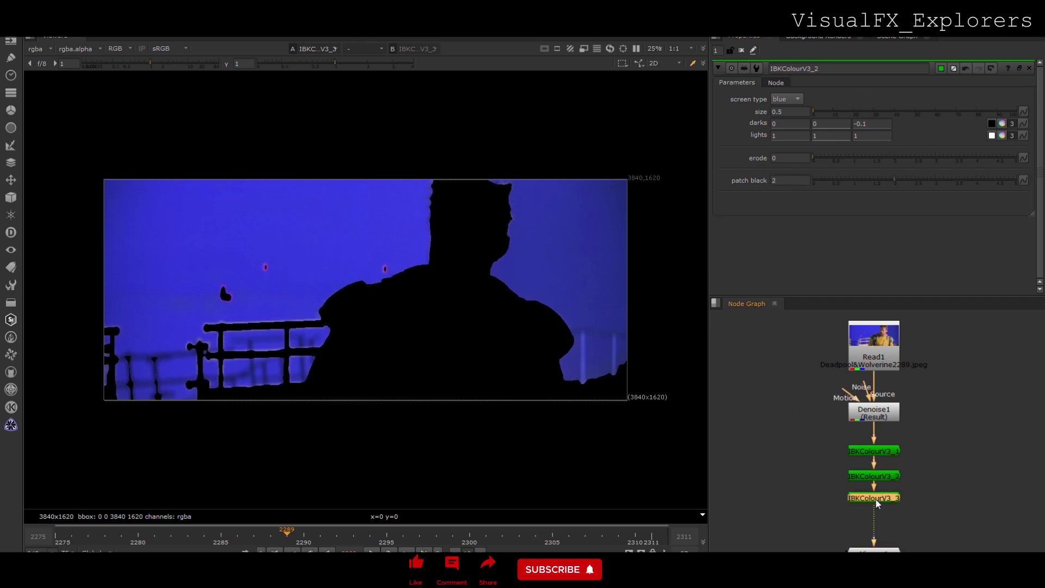
{"action": "double_click", "coordinate": [787, 181]}
{"action": "type", "text": "4"}
{"action": "key", "text": "Return"}
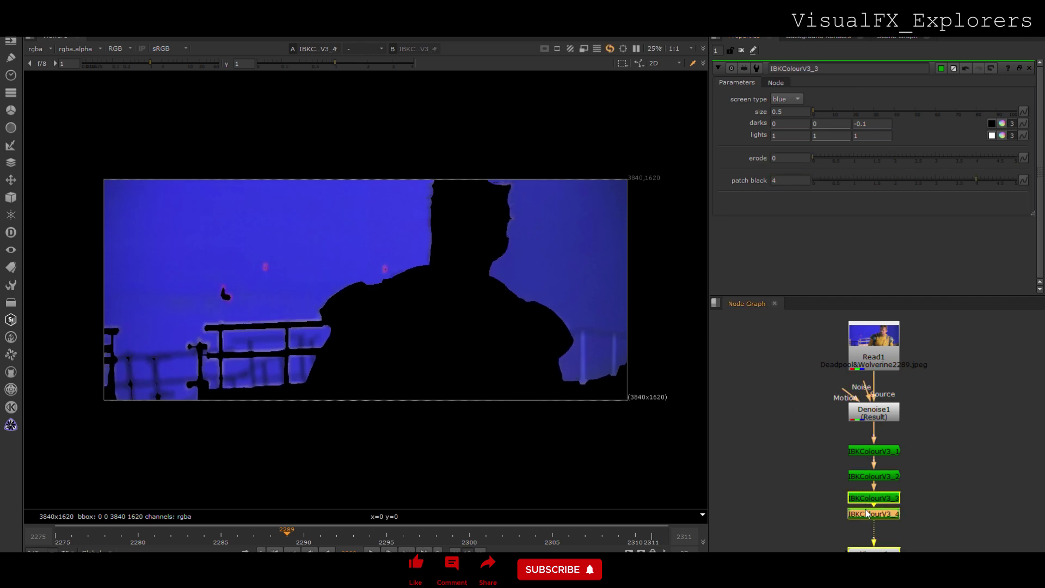
Step: Duplicate the third IBKColour node as a fourth in the chain and set the third node's patch black to 8
{"action": "key", "text": "ctrl+c"}
{"action": "key", "text": "ctrl+v"}
{"action": "left_click", "coordinate": [788, 356]}
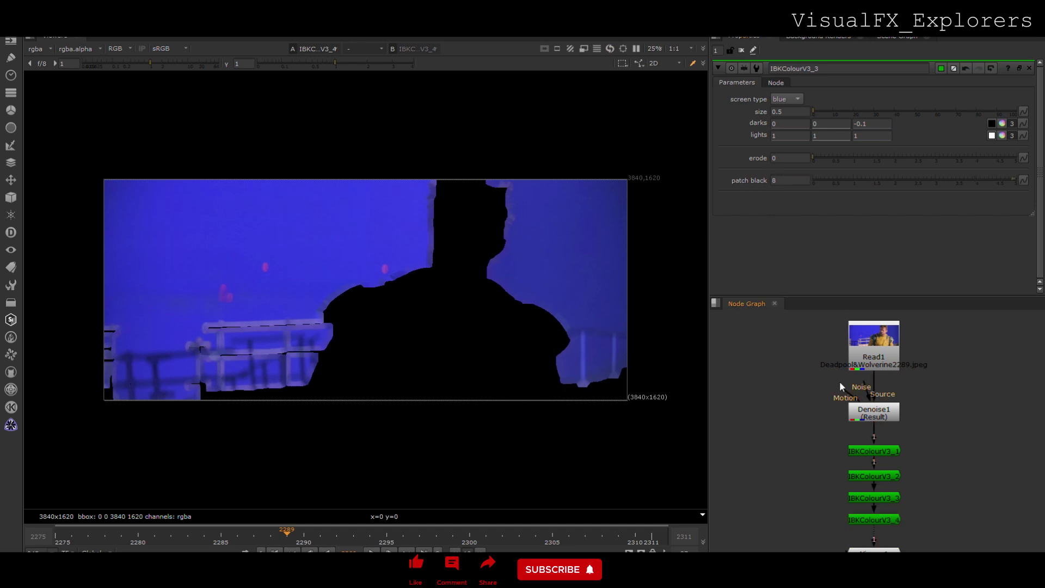
Step: Move the viewer node down and add a fifth IBKColour copy below the fourth, opening its patch black value
{"action": "middle_click_drag", "start_coordinate": [822, 438], "coordinate": [822, 349]}
{"action": "left_click_drag", "start_coordinate": [869, 468], "coordinate": [871, 550]}
{"action": "left_click", "coordinate": [871, 431]}
{"action": "key", "text": "ctrl+c"}
{"action": "key", "text": "ctrl+v"}
{"action": "left_click_drag", "start_coordinate": [871, 444], "coordinate": [872, 457]}
{"action": "double_click", "coordinate": [872, 456]}
{"action": "left_click_drag", "start_coordinate": [784, 180], "coordinate": [763, 178]}
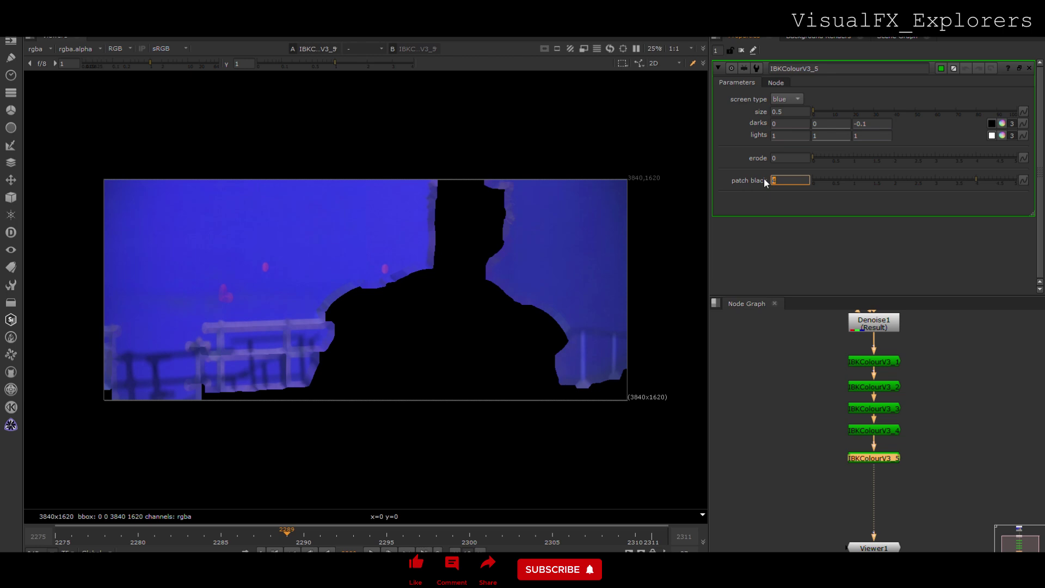
Step: Set patch black to 16 on the fourth IBKColour node and to 32 on the fifth
{"action": "left_click", "coordinate": [881, 430]}
{"action": "double_click", "coordinate": [871, 430]}
{"action": "left_click", "coordinate": [772, 180]}
{"action": "type", "text": "16"}
{"action": "double_click", "coordinate": [874, 459]}
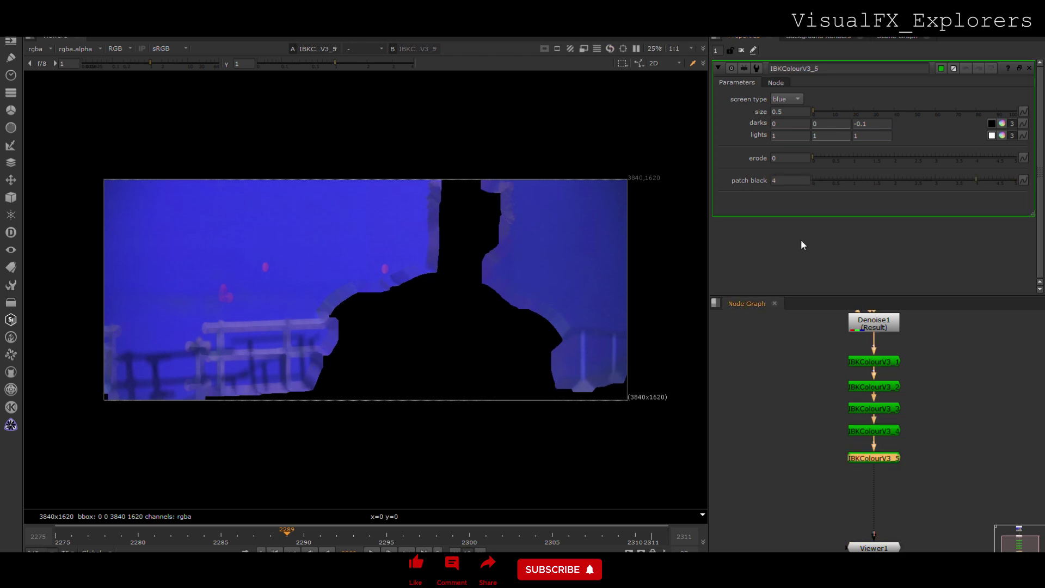
{"action": "type", "text": "32"}
{"action": "key", "text": "Return"}
Step: Duplicate the fifth IBKColour node below itself and set the sixth node's patch black to 64
{"action": "key", "text": "ctrl+c"}
{"action": "key", "text": "ctrl+v"}
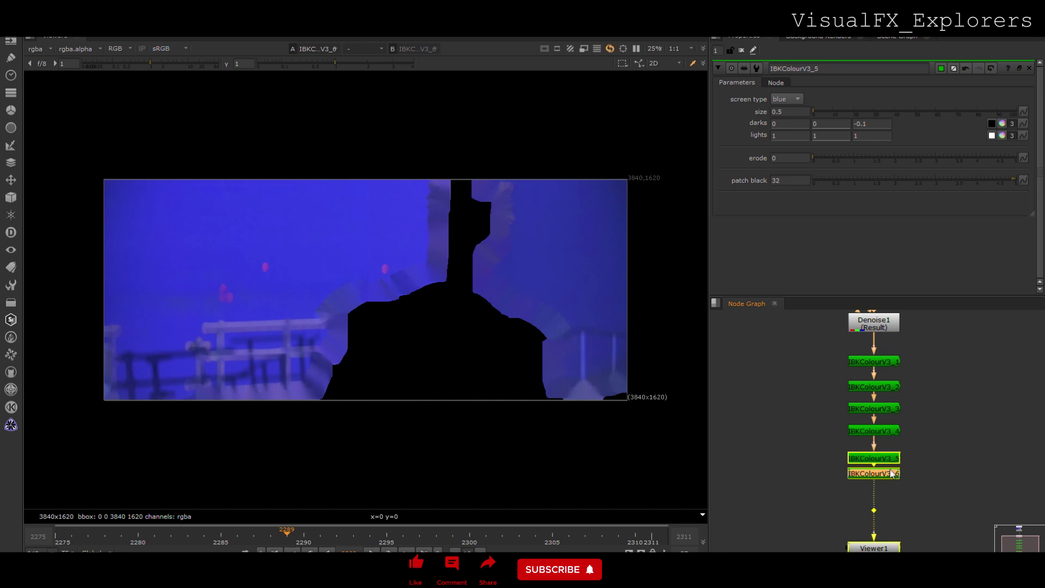
{"action": "double_click", "coordinate": [890, 484]}
{"action": "left_click", "coordinate": [772, 180]}
{"action": "type", "text": "64"}
{"action": "key", "text": "Return"}
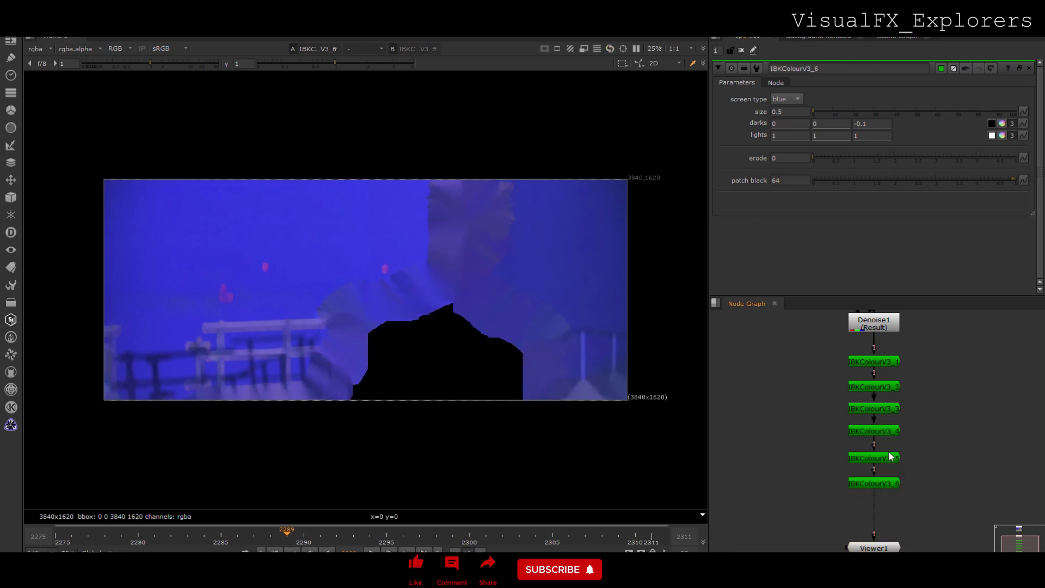
Step: Add a seventh IBKColour copy with patch black 128 and place an eighth copy below it
{"action": "key", "text": "ctrl+c"}
{"action": "key", "text": "ctrl+v"}
{"action": "type", "text": "128"}
{"action": "key", "text": "Return"}
{"action": "key", "text": "ctrl+c"}
{"action": "key", "text": "ctrl+v"}
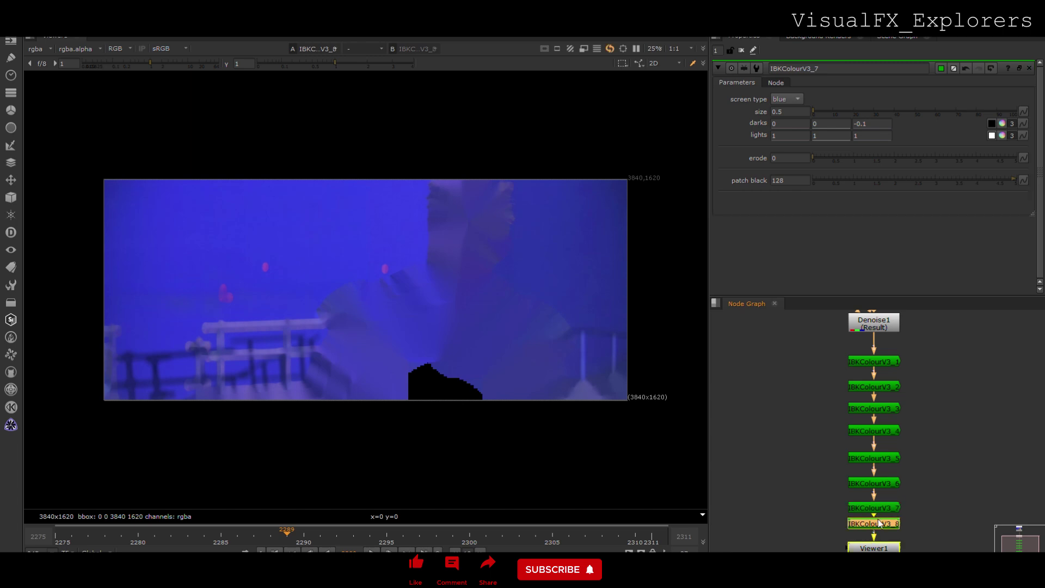
{"action": "left_click_drag", "start_coordinate": [878, 522], "coordinate": [880, 528]}
Step: Set the erode of the first IBKColour node in the chain to 8
{"action": "double_click", "coordinate": [875, 363]}
{"action": "left_click_drag", "start_coordinate": [779, 158], "coordinate": [756, 157]}
{"action": "type", "text": "8"}
{"action": "left_click", "coordinate": [777, 396]}
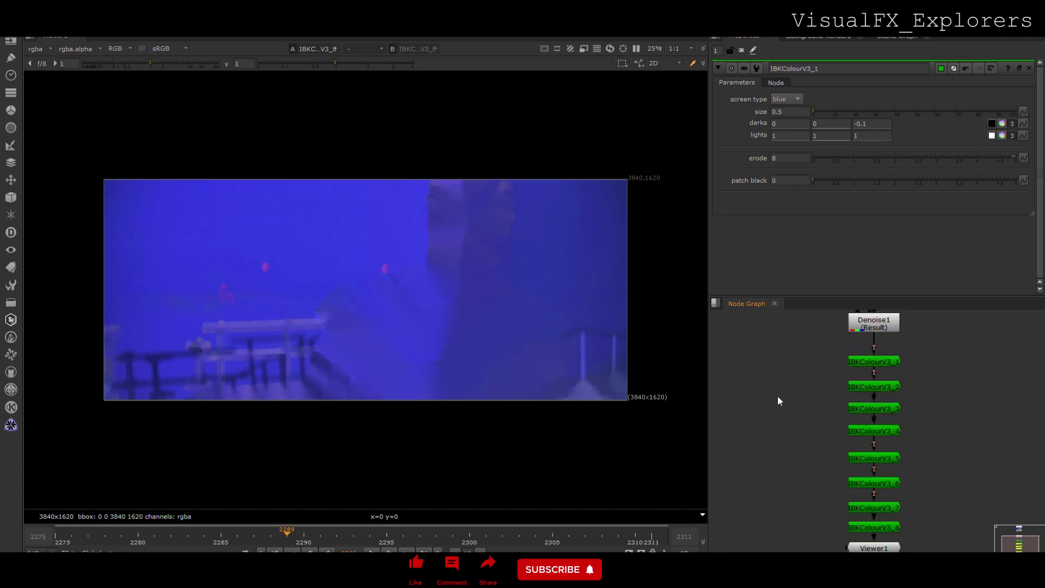
Step: Add an IBKGizmoV3 node with its c input on the last IBKColour node and its fg input on Denoise through a Dot
{"action": "middle_click_drag", "start_coordinate": [873, 457], "coordinate": [776, 494]}
{"action": "scroll", "coordinate": [776, 495], "scroll_direction": "up", "scroll_amount": 1}
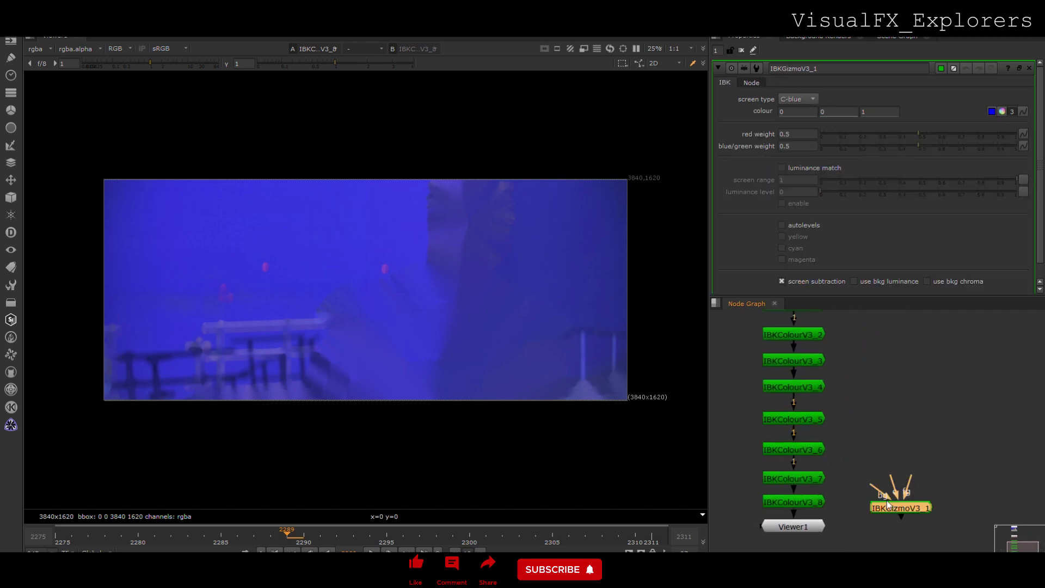
{"action": "left_click_drag", "start_coordinate": [890, 476], "coordinate": [820, 500]}
{"action": "left_click_drag", "start_coordinate": [904, 507], "coordinate": [820, 336]}
{"action": "scroll", "coordinate": [834, 351], "scroll_direction": "down", "scroll_amount": 2}
{"action": "left_click_drag", "start_coordinate": [856, 422], "coordinate": [901, 337], "text": "ctrl"}
{"action": "left_click", "coordinate": [895, 511]}
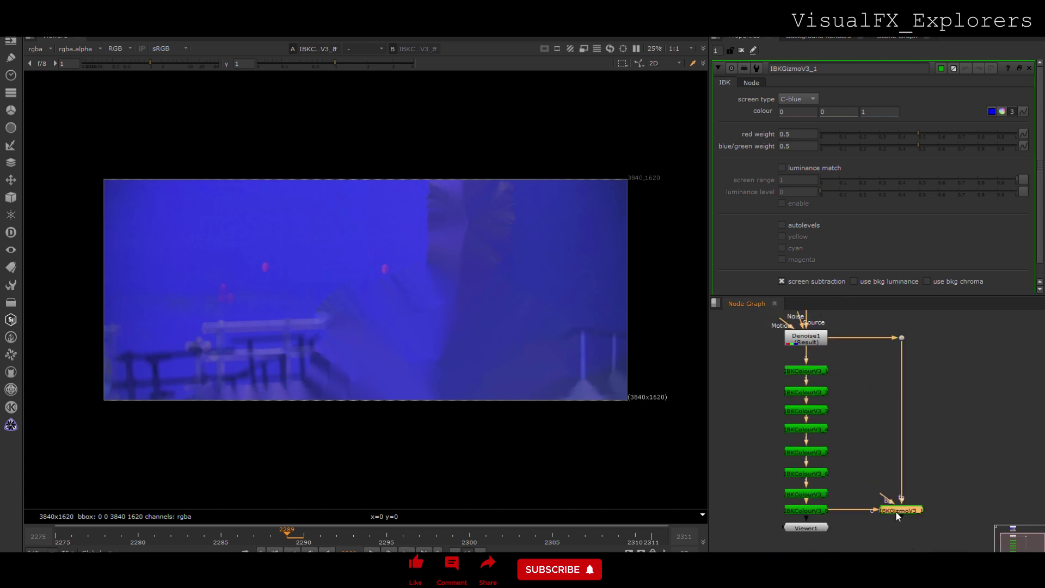
Step: Display the IBKGizmo output in the viewer and inspect its alpha and colour result
{"action": "key", "text": "1"}
{"action": "key", "text": "a"}
{"action": "key", "text": "a"}
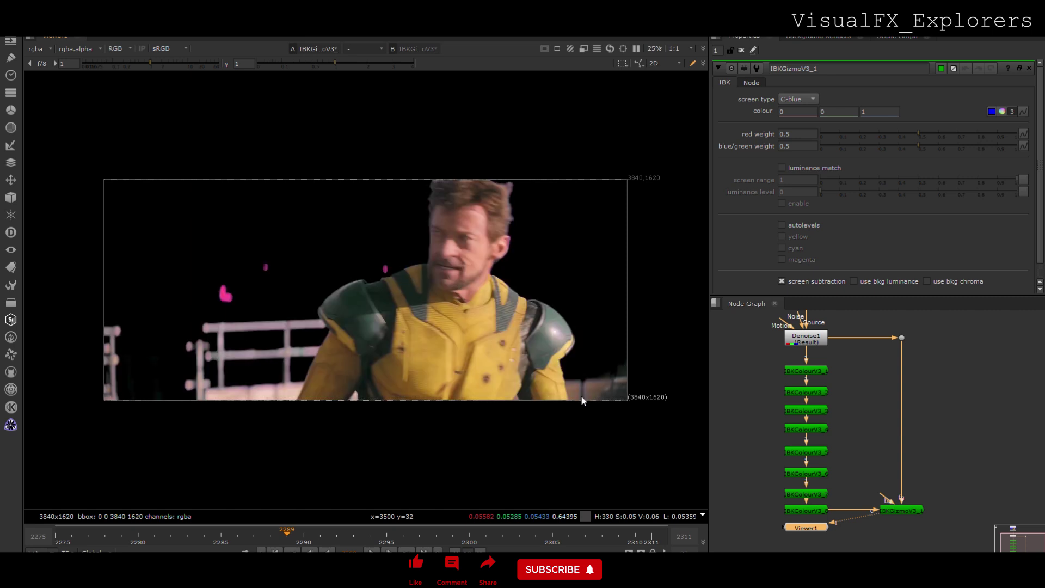
{"action": "key", "text": "f"}
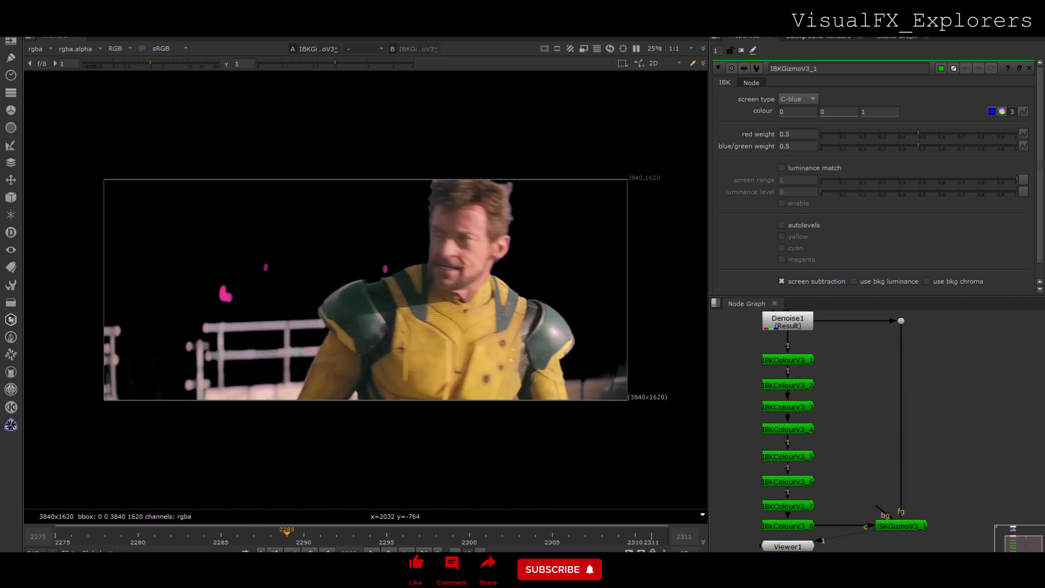
Step: Paste in the Read node for the background plate beside the tree and set the project's full size format to 3840x1620
{"action": "key", "text": "ctrl+v"}
{"action": "left_click_drag", "start_coordinate": [947, 378], "coordinate": [1009, 332]}
{"action": "left_click", "coordinate": [935, 371]}
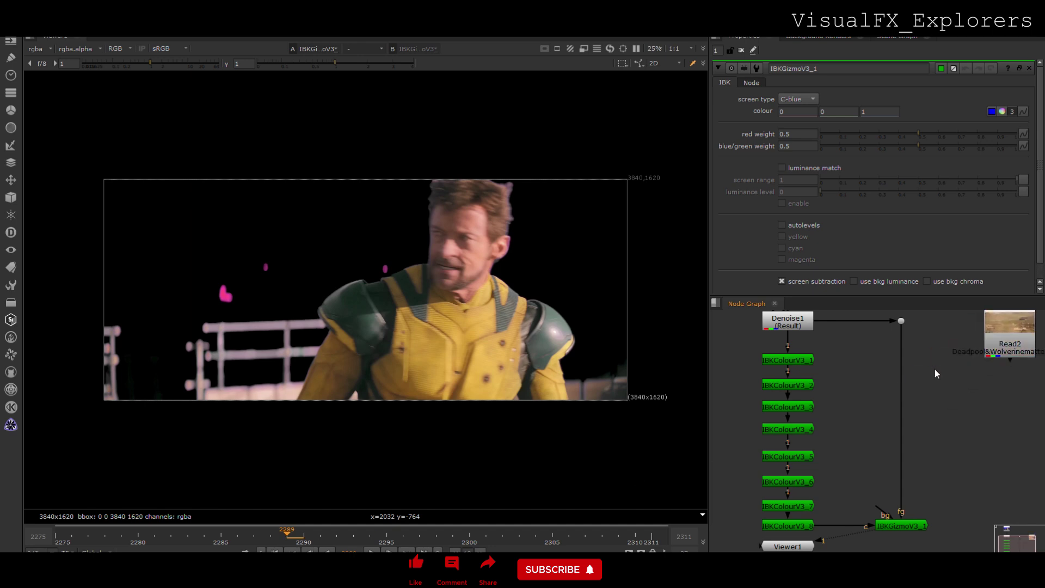
{"action": "key", "text": "s"}
{"action": "scroll", "coordinate": [845, 254], "scroll_direction": "down", "scroll_amount": 5}
{"action": "left_click", "coordinate": [845, 339]}
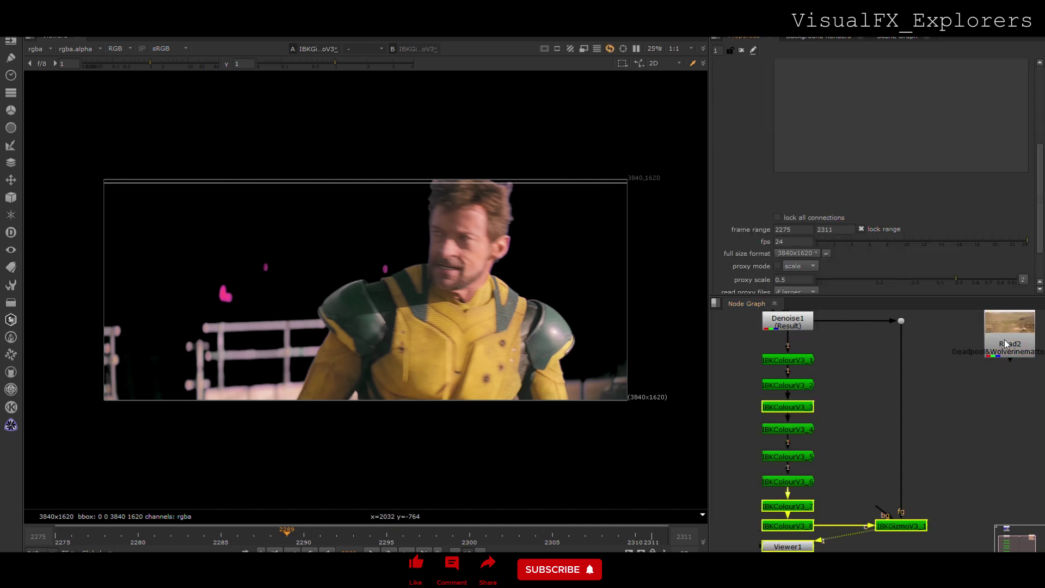
Step: Move the viewer node so it sits below the IBKGizmo node
{"action": "left_click", "coordinate": [1006, 344]}
{"action": "scroll", "coordinate": [857, 480], "scroll_direction": "up", "scroll_amount": 1}
{"action": "middle_click_drag", "start_coordinate": [857, 481], "coordinate": [869, 365]}
{"action": "left_click_drag", "start_coordinate": [786, 443], "coordinate": [921, 530]}
{"action": "middle_click_drag", "start_coordinate": [929, 466], "coordinate": [887, 331]}
{"action": "middle_click_drag", "start_coordinate": [880, 402], "coordinate": [880, 445]}
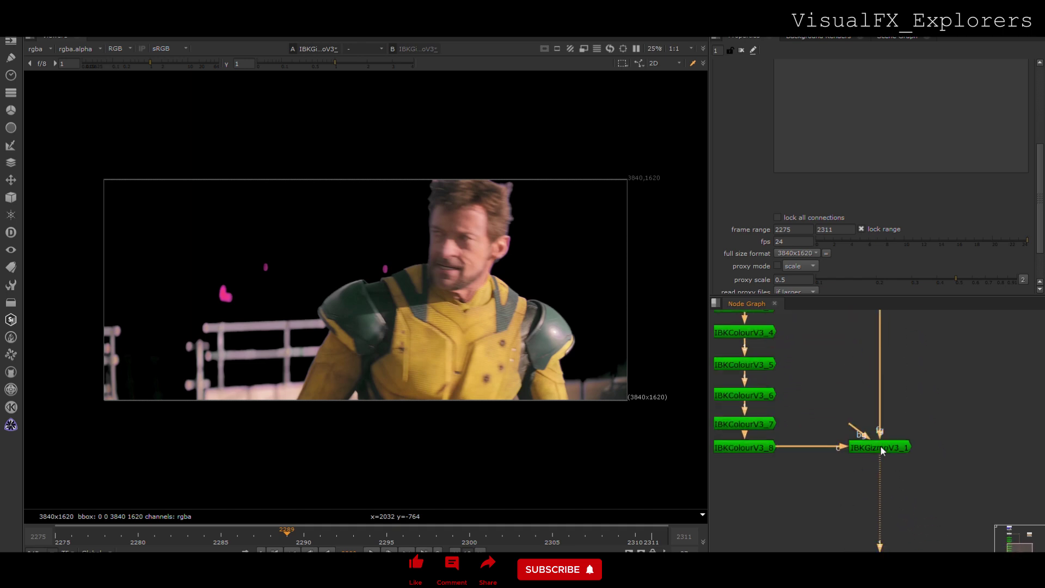
Step: Merge the IBKGizmo output over the Read2 background plate, view the composite and add a Dot elbow in the A connection
{"action": "left_click", "coordinate": [985, 502]}
{"action": "key", "text": "m"}
{"action": "left_click_drag", "start_coordinate": [972, 478], "coordinate": [886, 450]}
{"action": "middle_click_drag", "start_coordinate": [941, 472], "coordinate": [791, 524]}
{"action": "left_click_drag", "start_coordinate": [843, 525], "coordinate": [877, 340]}
{"action": "middle_click_drag", "start_coordinate": [904, 438], "coordinate": [960, 316]}
{"action": "left_click_drag", "start_coordinate": [896, 512], "coordinate": [925, 521]}
{"action": "key", "text": "1"}
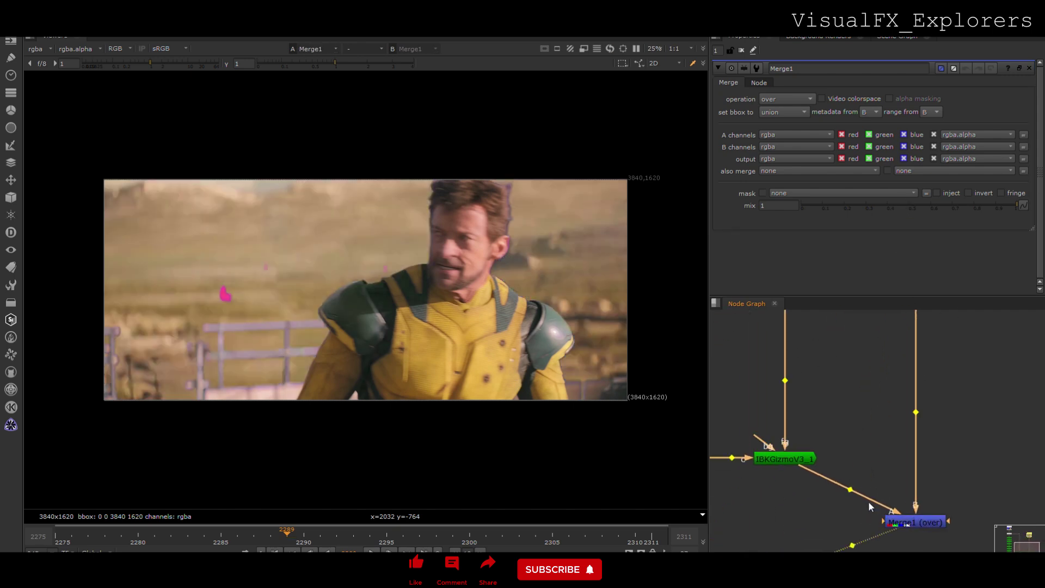
{"action": "left_click_drag", "start_coordinate": [834, 502], "coordinate": [784, 527]}
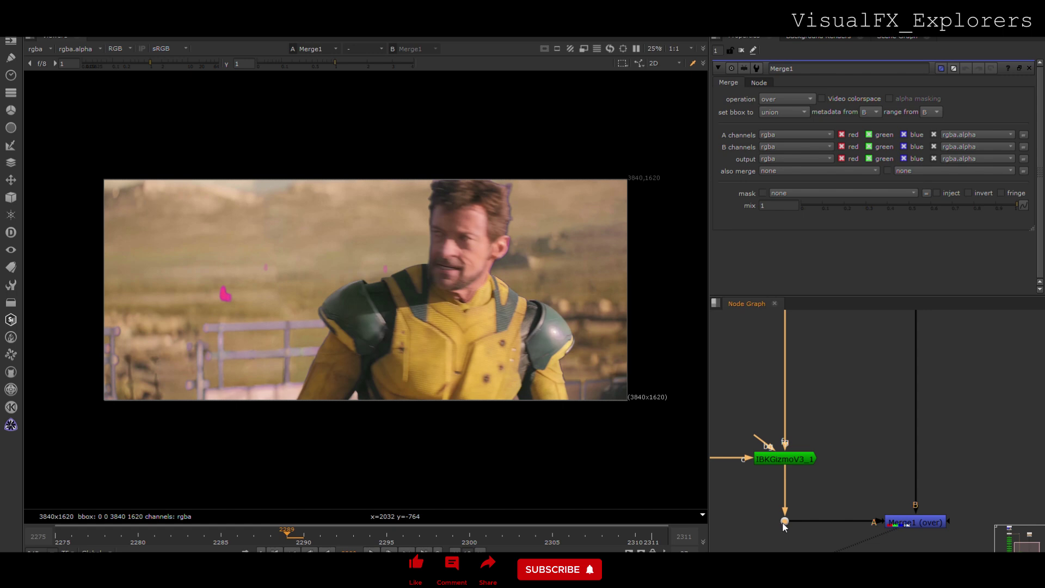
Step: Move the first IBKColour node up towards the Denoise node to open a gap in the chain below it
{"action": "middle_click_drag", "start_coordinate": [918, 368], "coordinate": [984, 499]}
{"action": "middle_click_drag", "start_coordinate": [925, 433], "coordinate": [981, 485]}
{"action": "middle_click_drag", "start_coordinate": [825, 429], "coordinate": [905, 337]}
{"action": "middle_click_drag", "start_coordinate": [821, 365], "coordinate": [819, 370]}
{"action": "left_click_drag", "start_coordinate": [788, 320], "coordinate": [975, 535]}
{"action": "middle_click_drag", "start_coordinate": [864, 395], "coordinate": [866, 437]}
{"action": "left_click", "coordinate": [822, 335]}
{"action": "left_click_drag", "start_coordinate": [822, 335], "coordinate": [822, 317]}
Step: Insert a Merge node between the first and second IBKColour nodes and connect a Roto node to its A input
{"action": "left_click", "coordinate": [809, 359]}
{"action": "key", "text": "m"}
{"action": "left_click_drag", "start_coordinate": [809, 361], "coordinate": [762, 364]}
{"action": "left_click", "coordinate": [784, 358]}
{"action": "key", "text": "o"}
Step: Draw a closed Roto shape loosely around the man's head, from the hair down to the neck
{"action": "scroll", "coordinate": [437, 204], "scroll_direction": "up", "scroll_amount": 6}
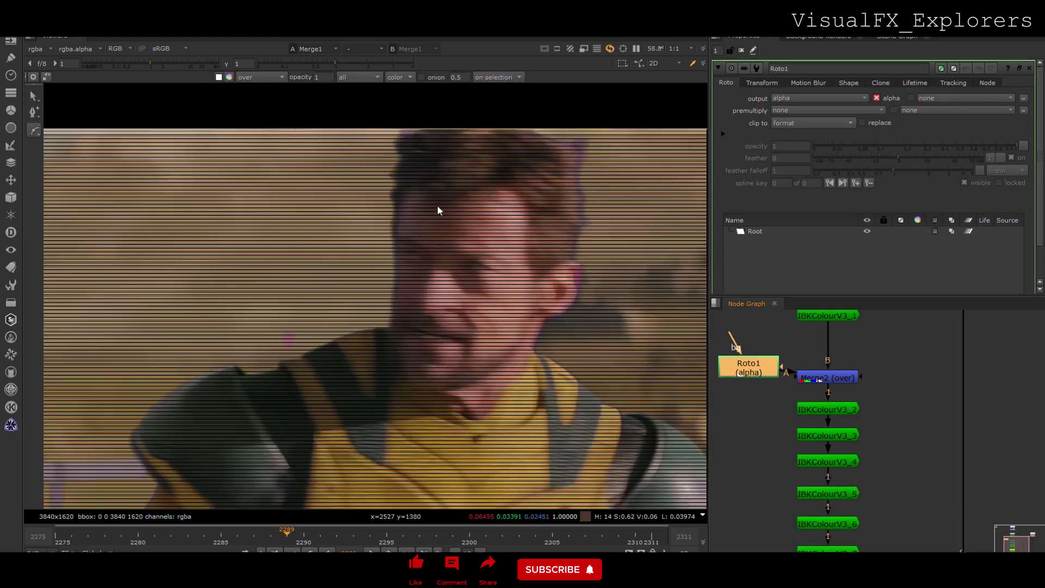
{"action": "left_click", "coordinate": [395, 141]}
{"action": "left_click", "coordinate": [376, 161]}
{"action": "left_click", "coordinate": [373, 226]}
{"action": "left_click", "coordinate": [370, 264]}
{"action": "left_click", "coordinate": [375, 294]}
{"action": "left_click", "coordinate": [382, 317]}
{"action": "left_click", "coordinate": [394, 331]}
{"action": "left_click", "coordinate": [517, 340]}
{"action": "left_click", "coordinate": [563, 367]}
{"action": "left_click", "coordinate": [611, 312]}
{"action": "left_click", "coordinate": [626, 256]}
{"action": "left_click", "coordinate": [627, 215]}
{"action": "left_click", "coordinate": [631, 163]}
{"action": "left_click", "coordinate": [619, 146]}
{"action": "left_click", "coordinate": [571, 132]}
{"action": "left_click", "coordinate": [449, 130]}
{"action": "left_click", "coordinate": [395, 135]}
Step: Set the Merge node fed by the Roto to stencil and add a Dot elbow in the connection between them
{"action": "double_click", "coordinate": [826, 378]}
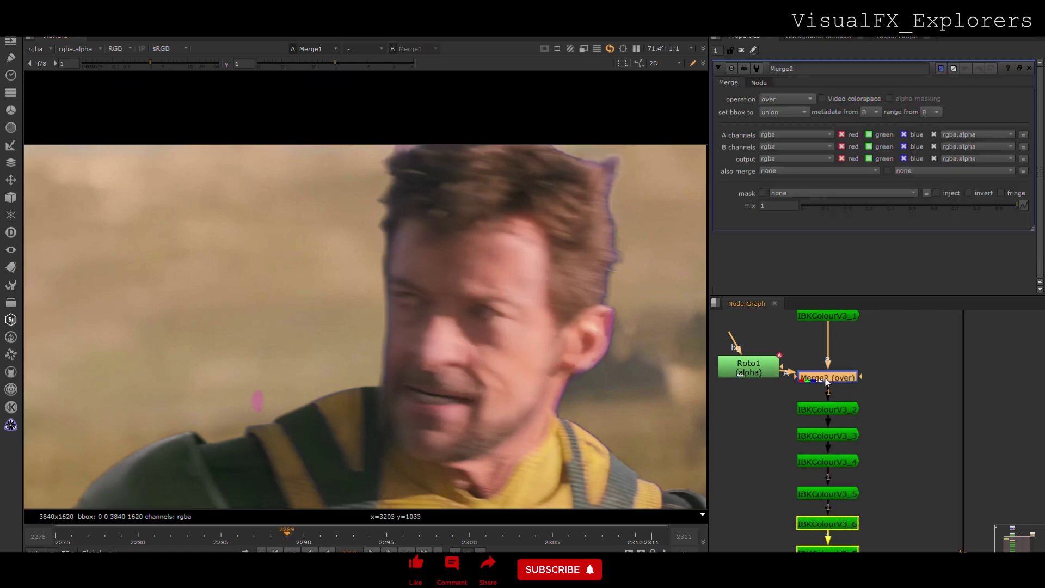
{"action": "left_click", "coordinate": [789, 100]}
{"action": "left_click", "coordinate": [793, 315]}
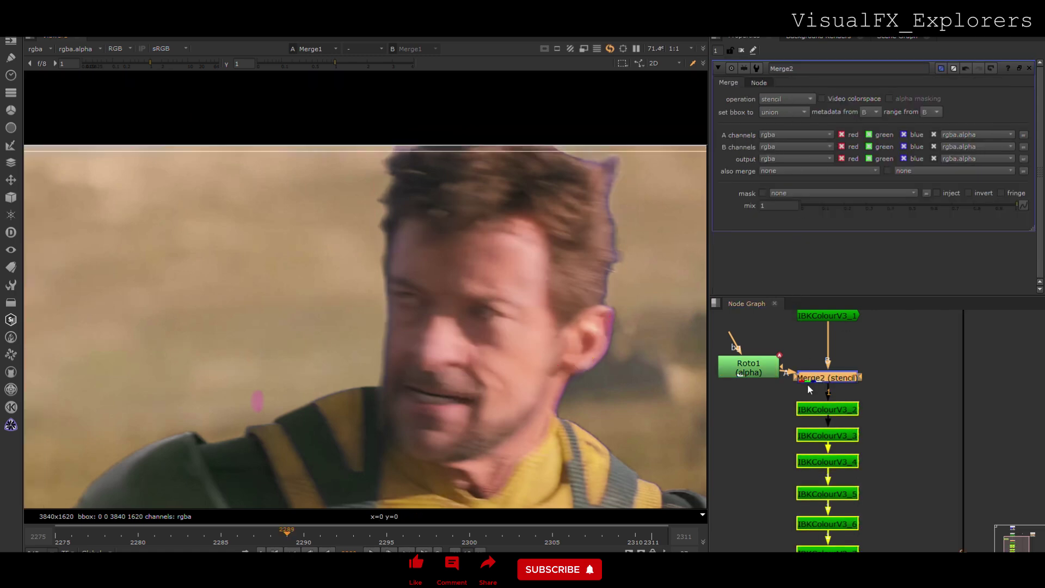
{"action": "middle_click_drag", "start_coordinate": [809, 399], "coordinate": [852, 411]}
{"action": "left_click_drag", "start_coordinate": [806, 382], "coordinate": [779, 388]}
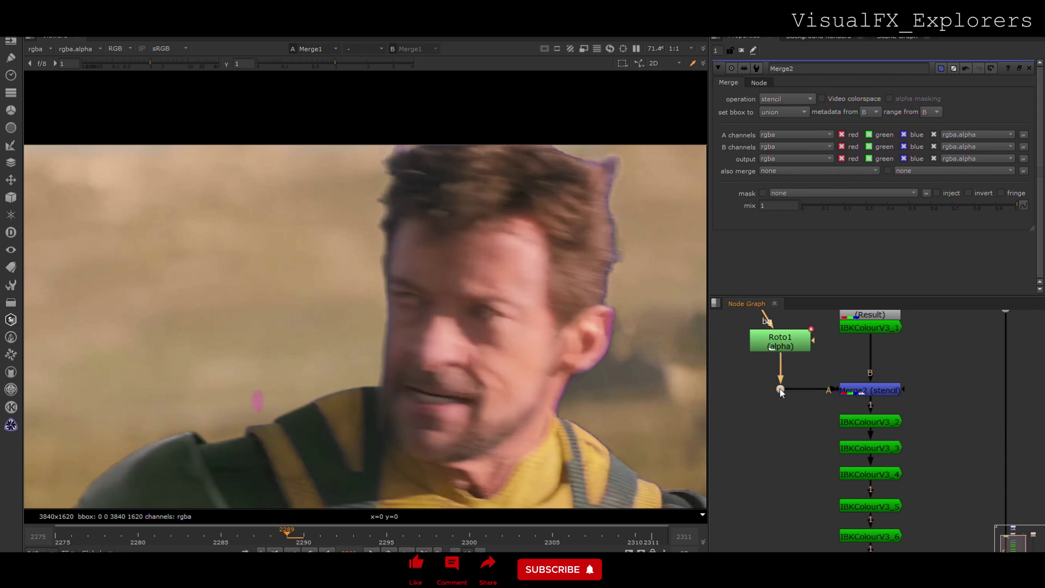
Step: Insert a Clamp node below the Roto, set its minimum to 1 and enable MinClampTo
{"action": "key", "text": "alt+c"}
{"action": "left_click_drag", "start_coordinate": [756, 422], "coordinate": [784, 366]}
{"action": "left_click_drag", "start_coordinate": [783, 111], "coordinate": [770, 113]}
{"action": "left_click", "coordinate": [998, 133]}
Step: Toggle the stencil Merge off and on to compare the edges of the head
{"action": "left_click", "coordinate": [882, 391]}
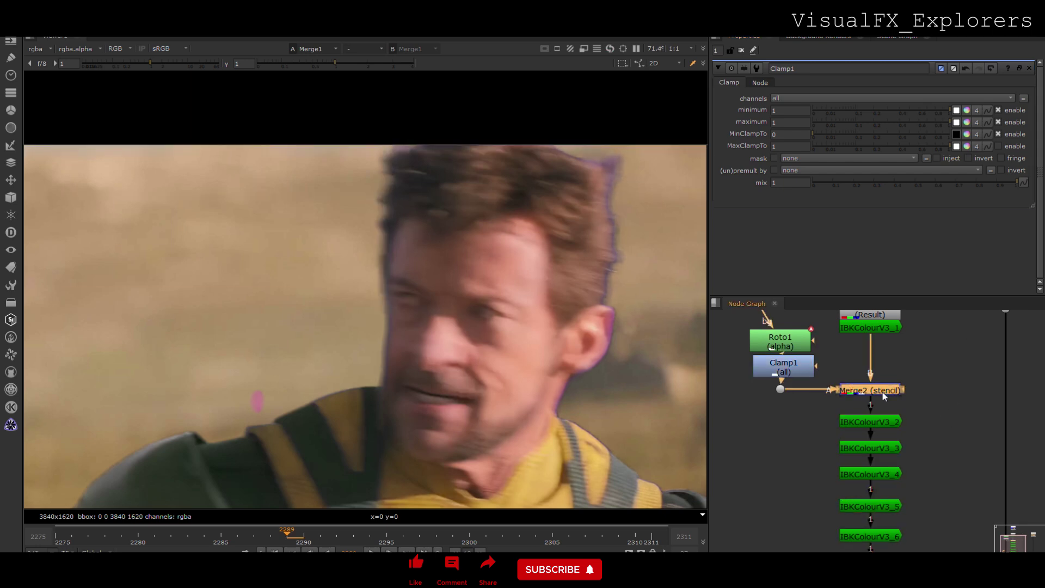
{"action": "key", "text": "d"}
{"action": "key", "text": "d"}
Step: Move the over Merge and its Dot lower in the tree, leaving space beneath the IBKGizmo node
{"action": "middle_click_drag", "start_coordinate": [891, 417], "coordinate": [869, 316]}
{"action": "middle_click_drag", "start_coordinate": [945, 436], "coordinate": [871, 356]}
{"action": "left_click_drag", "start_coordinate": [924, 471], "coordinate": [1028, 525]}
{"action": "middle_click_drag", "start_coordinate": [1028, 524], "coordinate": [928, 495]}
{"action": "left_click_drag", "start_coordinate": [927, 494], "coordinate": [940, 509]}
{"action": "left_click_drag", "start_coordinate": [785, 377], "coordinate": [988, 467]}
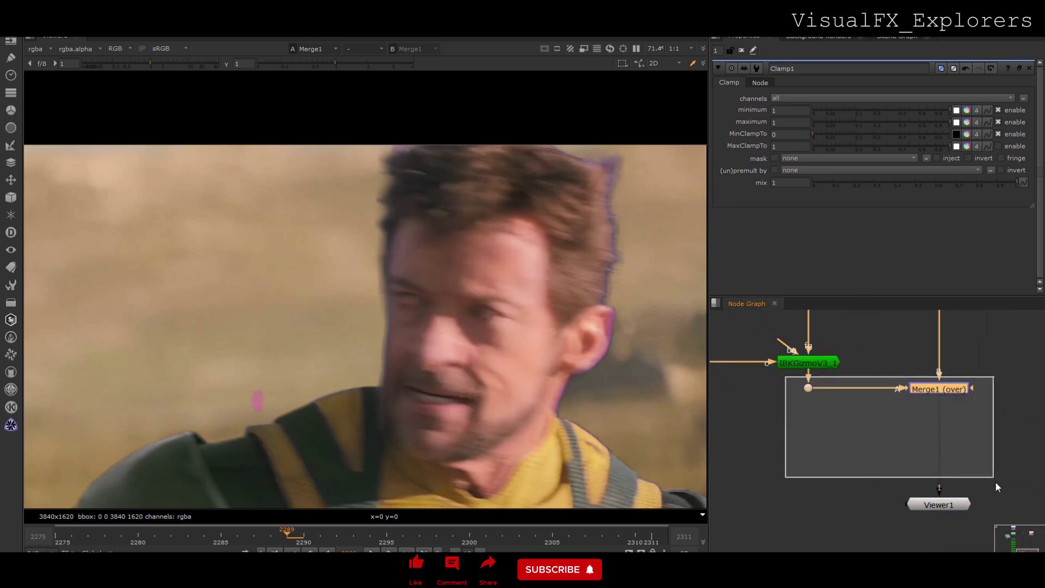
{"action": "left_click_drag", "start_coordinate": [958, 389], "coordinate": [959, 493]}
Step: Enlarge the Node Graph area and frame the whole keying tree together with the background Read node
{"action": "scroll", "coordinate": [961, 492], "scroll_direction": "down", "scroll_amount": 3}
{"action": "scroll", "coordinate": [957, 467], "scroll_direction": "down", "scroll_amount": 2}
{"action": "middle_click_drag", "start_coordinate": [941, 450], "coordinate": [922, 484]}
{"action": "left_click_drag", "start_coordinate": [904, 296], "coordinate": [907, 215]}
{"action": "middle_click_drag", "start_coordinate": [904, 345], "coordinate": [902, 416]}
{"action": "left_click_drag", "start_coordinate": [888, 254], "coordinate": [1004, 517]}
{"action": "left_click", "coordinate": [902, 480]}
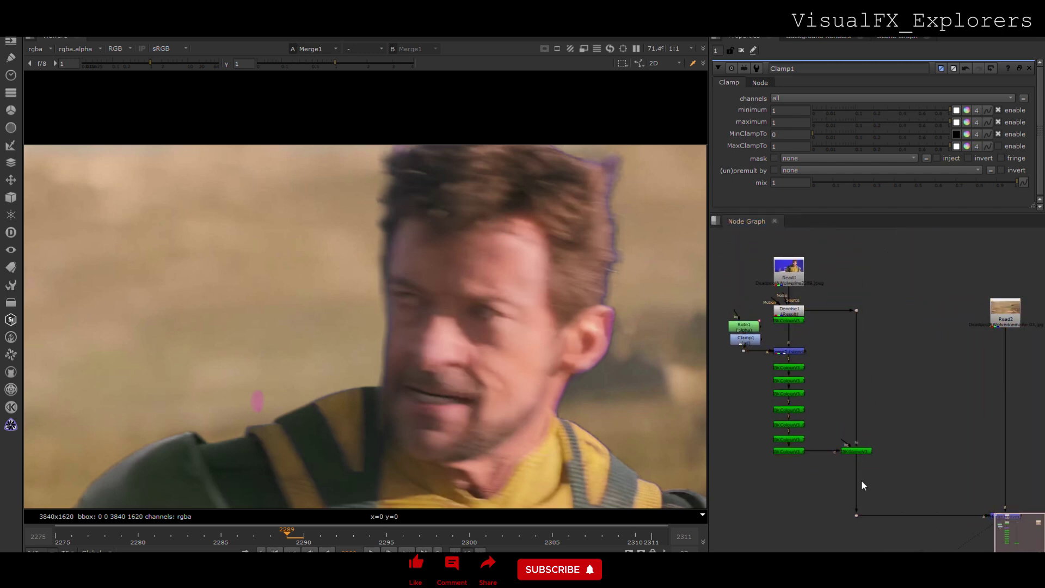
Step: Branch the denoised plate through Dots into a new Keylight node beside the IBKGizmo and view it
{"action": "left_click_drag", "start_coordinate": [856, 380], "coordinate": [858, 421], "text": "ctrl"}
{"action": "left_click_drag", "start_coordinate": [914, 466], "coordinate": [895, 428]}
{"action": "left_click", "coordinate": [916, 475]}
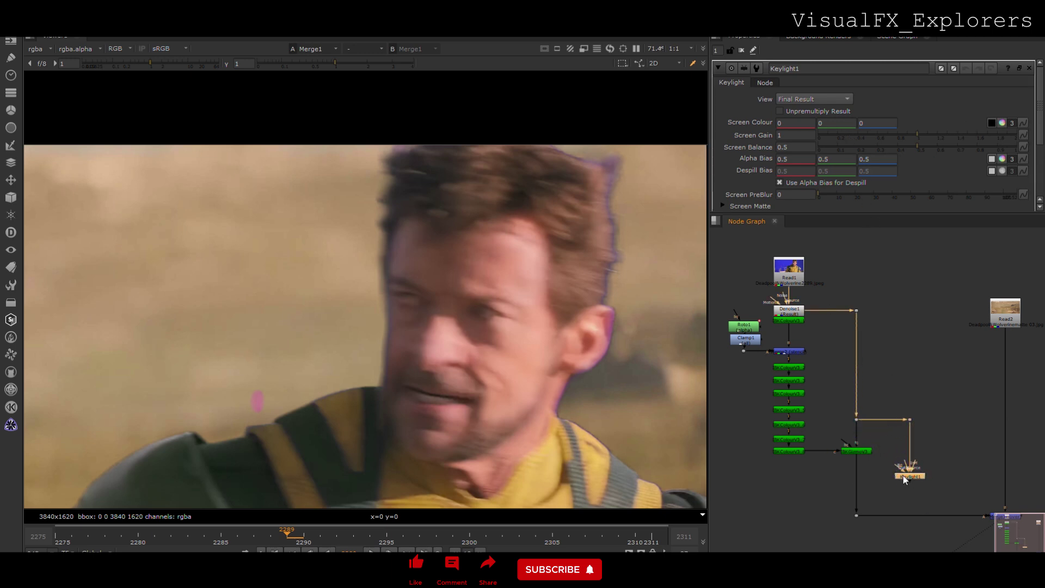
{"action": "key", "text": "1"}
Step: Sample the Keylight Screen Colour from the blue backdrop beside the man's head and display the alpha
{"action": "left_click", "coordinate": [991, 123]}
{"action": "left_click", "coordinate": [655, 234], "text": "ctrl"}
{"action": "key", "text": "a"}
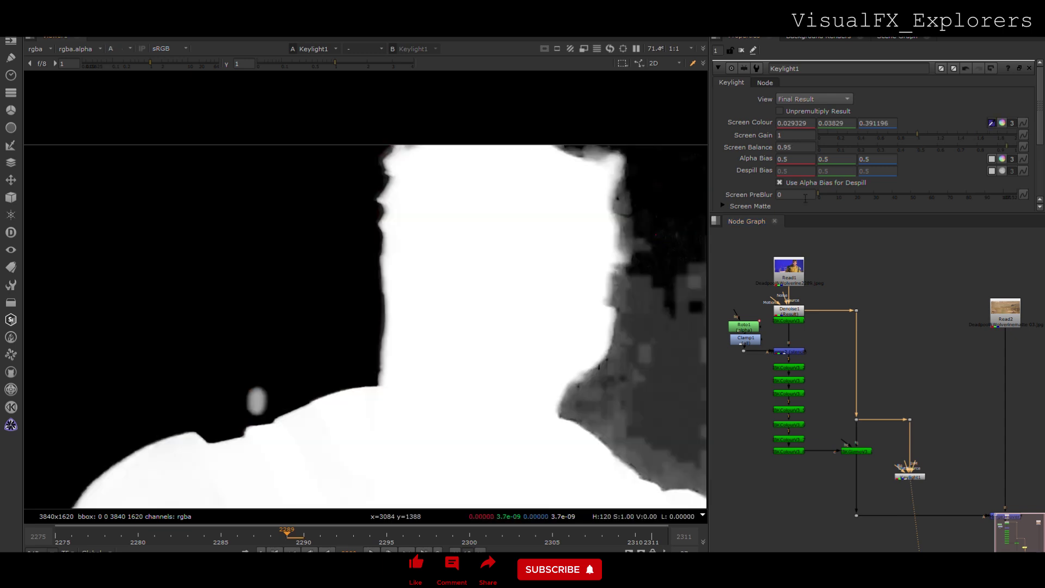
Step: In the Keylight Screen Matte settings, set Clip Black to 0.435, Clip White to 0.66, Screen Dilate to -8 and Screen Softness to 13
{"action": "scroll", "coordinate": [774, 199], "scroll_direction": "down", "scroll_amount": 2}
{"action": "left_click", "coordinate": [723, 140]}
{"action": "left_click_drag", "start_coordinate": [836, 153], "coordinate": [915, 157]}
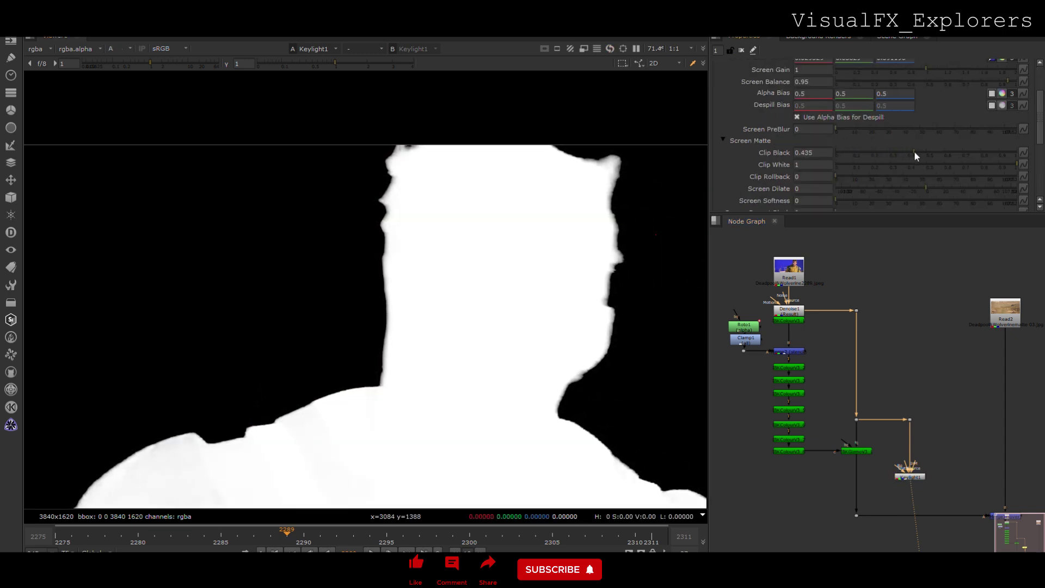
{"action": "left_click_drag", "start_coordinate": [1015, 164], "coordinate": [919, 188]}
{"action": "mouse_move", "coordinate": [836, 202]}
{"action": "left_mouse_down"}
{"action": "mouse_move", "coordinate": [869, 201]}
{"action": "mouse_move", "coordinate": [857, 199]}
{"action": "left_mouse_up"}
Step: Compare the IBKGizmo and Keylight mattes and combine them with a new over Merge below the IBKGizmo
{"action": "left_click", "coordinate": [845, 451]}
{"action": "key", "text": "1"}
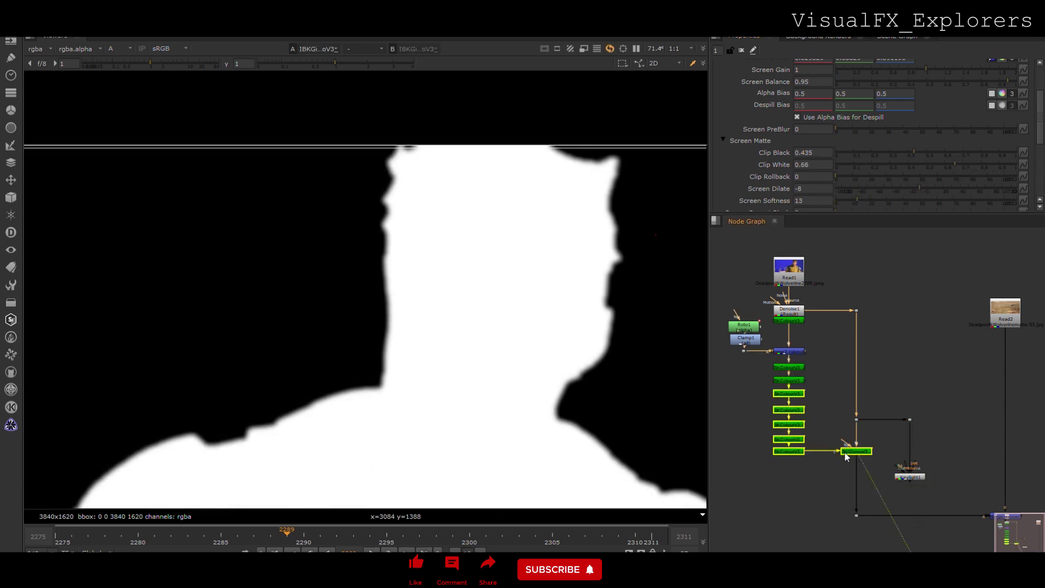
{"action": "left_click", "coordinate": [908, 477]}
{"action": "key", "text": "1"}
{"action": "left_click", "coordinate": [832, 480]}
{"action": "key", "text": "m"}
{"action": "left_click_drag", "start_coordinate": [832, 481], "coordinate": [856, 482]}
{"action": "mouse_move", "coordinate": [873, 483]}
{"action": "left_mouse_down"}
{"action": "mouse_move", "coordinate": [908, 477]}
{"action": "mouse_move", "coordinate": [864, 479]}
{"action": "left_mouse_up"}
{"action": "key", "text": "1"}
Step: View the final over Merge in full colour to check the composite
{"action": "left_click", "coordinate": [880, 485]}
{"action": "left_click", "coordinate": [992, 515]}
{"action": "key", "text": "1"}
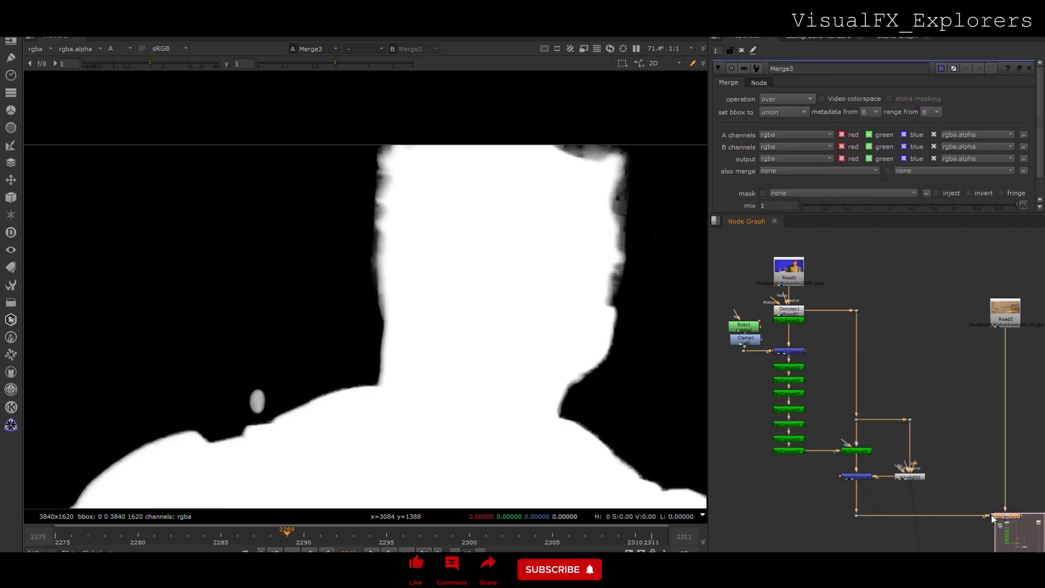
{"action": "key", "text": "a"}
Step: Move the final Merge lower in the tree and create a Copy node for the alpha channel above it
{"action": "middle_click_drag", "start_coordinate": [918, 407], "coordinate": [850, 344]}
{"action": "left_click_drag", "start_coordinate": [763, 430], "coordinate": [963, 514]}
{"action": "left_click_drag", "start_coordinate": [942, 456], "coordinate": [942, 511]}
{"action": "left_click", "coordinate": [890, 461]}
{"action": "key", "text": "k"}
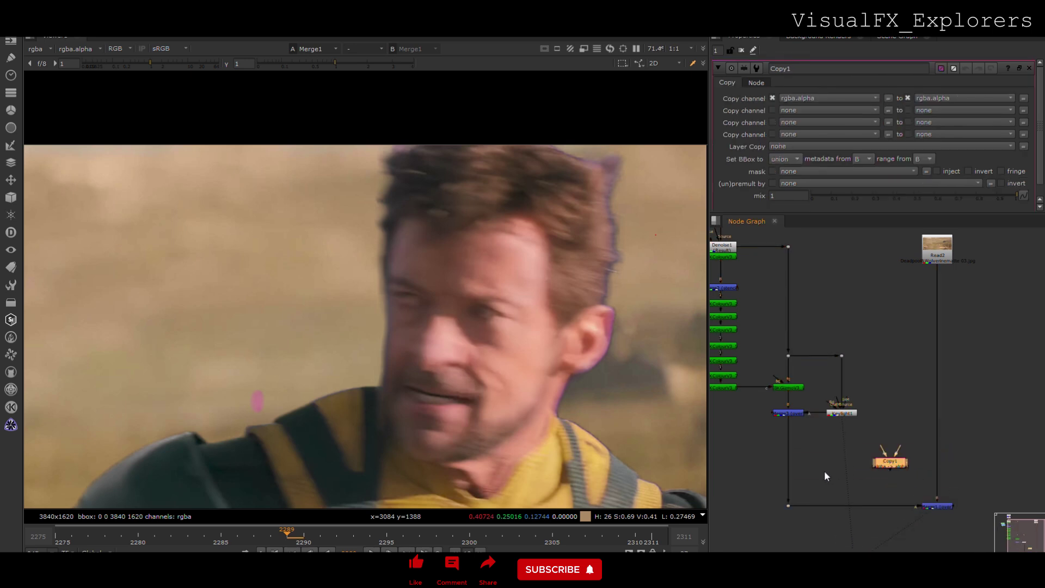
Step: Wire the Copy node to take alpha from the merged key and colour from the denoised plate, routing the pipes with Dots
{"action": "left_click_drag", "start_coordinate": [877, 445], "coordinate": [794, 414]}
{"action": "left_click_drag", "start_coordinate": [897, 394], "coordinate": [789, 247]}
{"action": "left_click_drag", "start_coordinate": [839, 356], "coordinate": [889, 248], "text": "ctrl"}
{"action": "left_click_drag", "start_coordinate": [789, 488], "coordinate": [789, 463]}
{"action": "left_click_drag", "start_coordinate": [789, 506], "coordinate": [889, 485]}
Step: Insert a Premult node below the Copy node and view the final over Merge
{"action": "left_click", "coordinate": [876, 489]}
{"action": "key", "text": "Tab"}
{"action": "type", "text": "pre"}
{"action": "key", "text": "Return"}
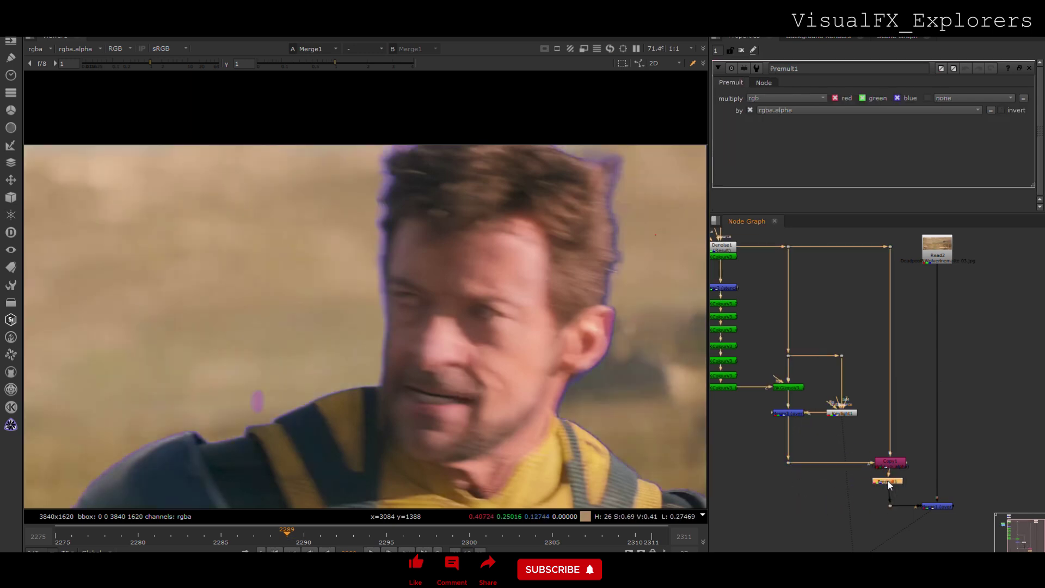
{"action": "left_click", "coordinate": [941, 506]}
{"action": "key", "text": "1"}
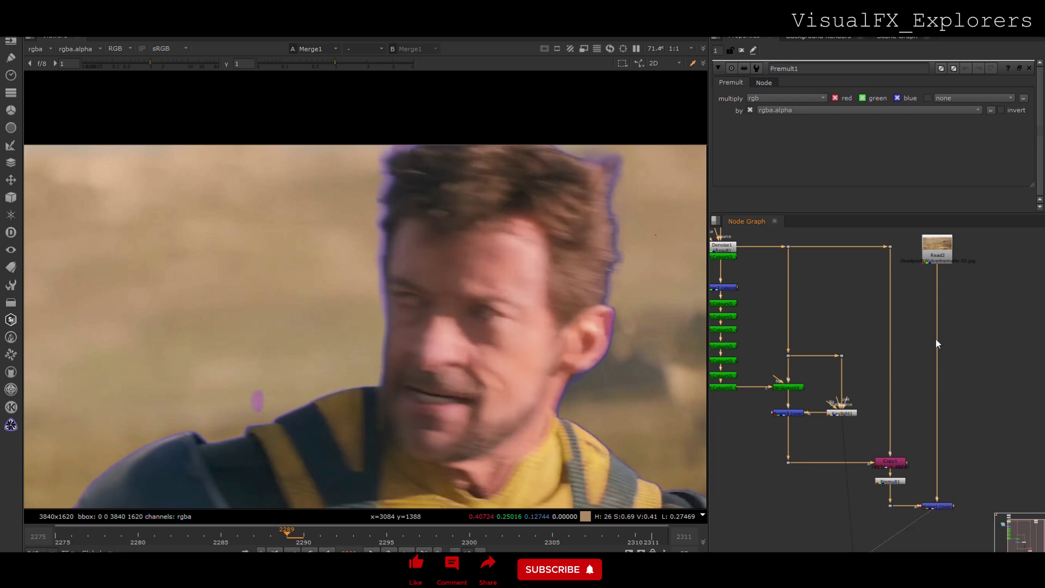
Step: Move the lower nodes of the tree further down to lengthen the plate branch above the Copy node
{"action": "scroll", "coordinate": [934, 357], "scroll_direction": "down", "scroll_amount": 4, "text": "ctrl"}
{"action": "middle_click_drag", "start_coordinate": [933, 356], "coordinate": [925, 384]}
{"action": "left_click_drag", "start_coordinate": [910, 312], "coordinate": [979, 480]}
{"action": "left_click_drag", "start_coordinate": [889, 474], "coordinate": [997, 506]}
{"action": "left_click_drag", "start_coordinate": [982, 483], "coordinate": [980, 536]}
{"action": "left_click_drag", "start_coordinate": [884, 516], "coordinate": [966, 554]}
{"action": "scroll", "coordinate": [908, 375], "scroll_direction": "up", "scroll_amount": 5}
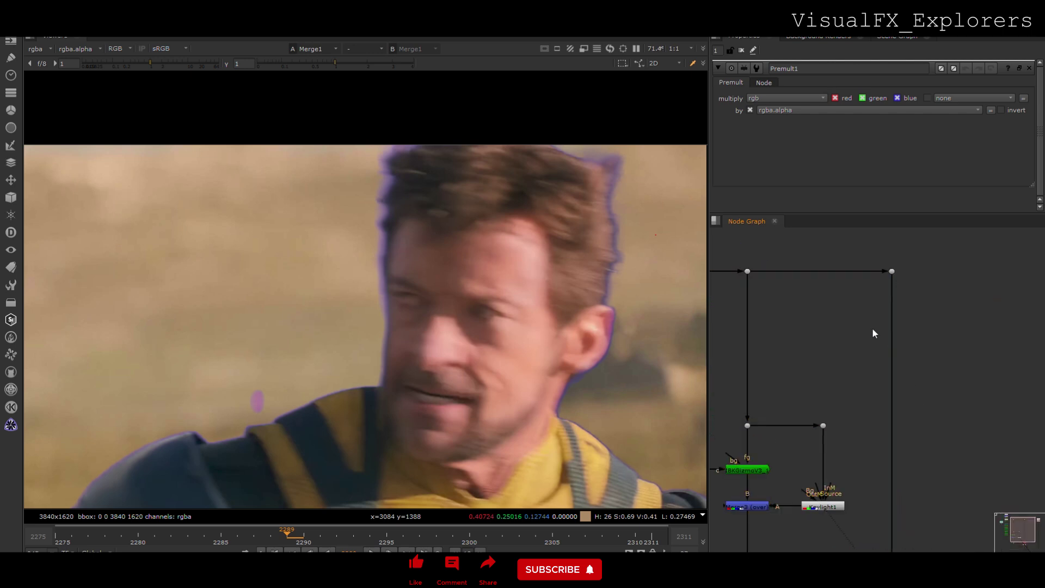
Step: Insert a Keylight on the plate branch, set its Screen Colour to 0, 0, 1 and compare the result with it disabled
{"action": "key", "text": "Return"}
{"action": "left_click_drag", "start_coordinate": [872, 332], "coordinate": [893, 324]}
{"action": "left_click", "coordinate": [874, 123]}
{"action": "type", "text": "1"}
{"action": "left_click", "coordinate": [839, 336]}
{"action": "left_click", "coordinate": [895, 330]}
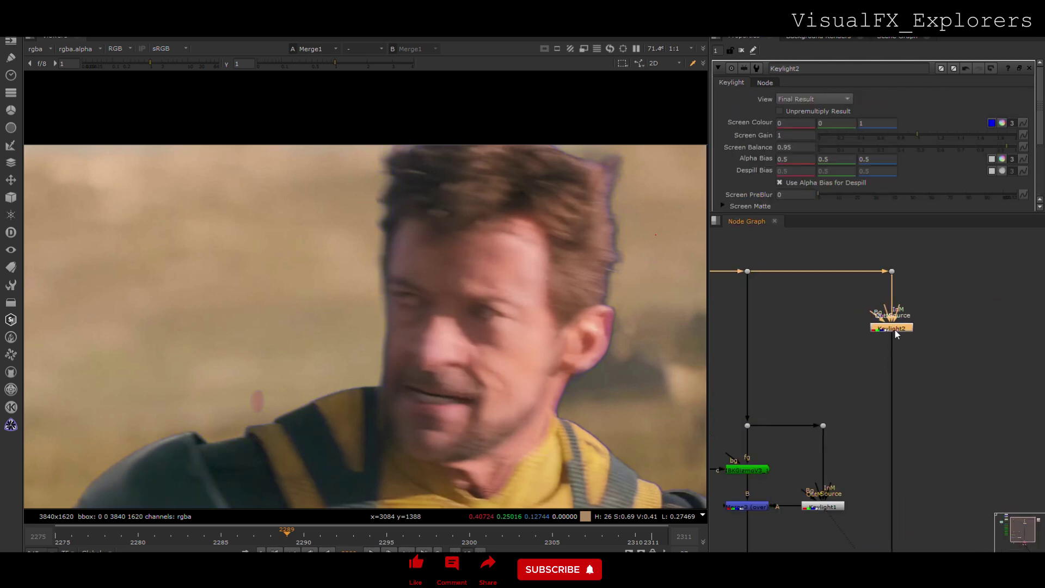
{"action": "key", "text": "d"}
{"action": "left_click", "coordinate": [873, 352]}
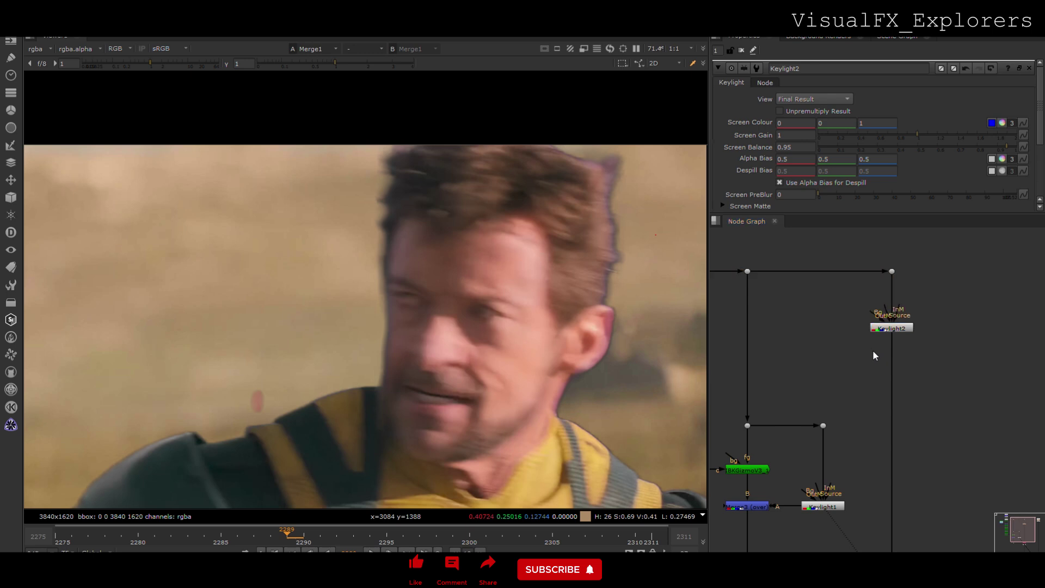
Step: Add another Keylight below the blue one, set its Screen Colour to 0, 1, 0 and compare the result with it disabled
{"action": "key", "text": "Tab"}
{"action": "key", "text": "Return"}
{"action": "left_click_drag", "start_coordinate": [872, 353], "coordinate": [890, 361]}
{"action": "left_click", "coordinate": [823, 123]}
{"action": "type", "text": "1"}
{"action": "left_click", "coordinate": [823, 354]}
{"action": "left_click", "coordinate": [902, 367]}
{"action": "key", "text": "d"}
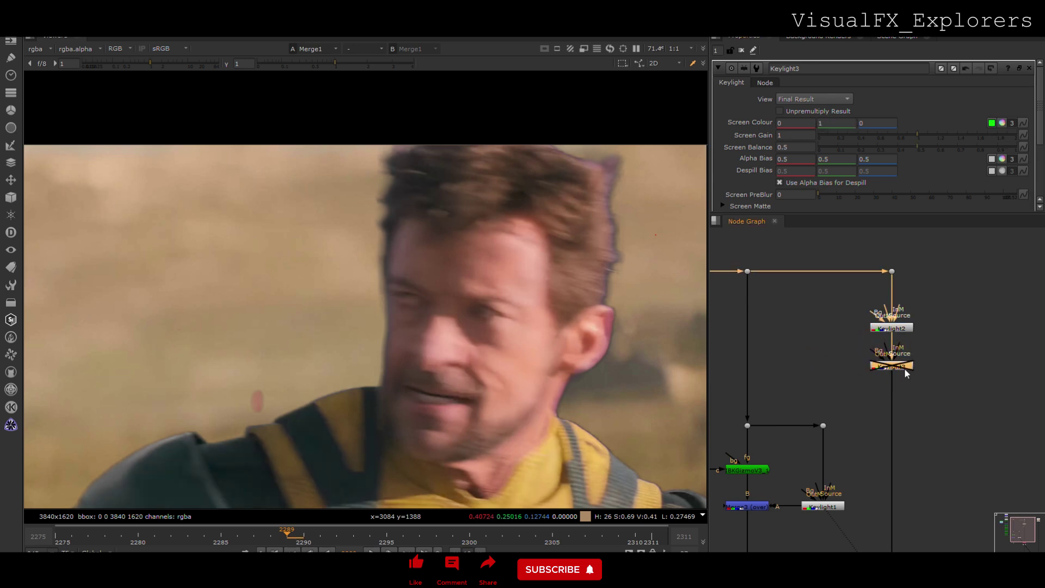
{"action": "key", "text": "d"}
Step: Insert a Merge below the merged key and connect a new Roto node to its A input
{"action": "scroll", "coordinate": [574, 391], "scroll_direction": "down", "scroll_amount": 5}
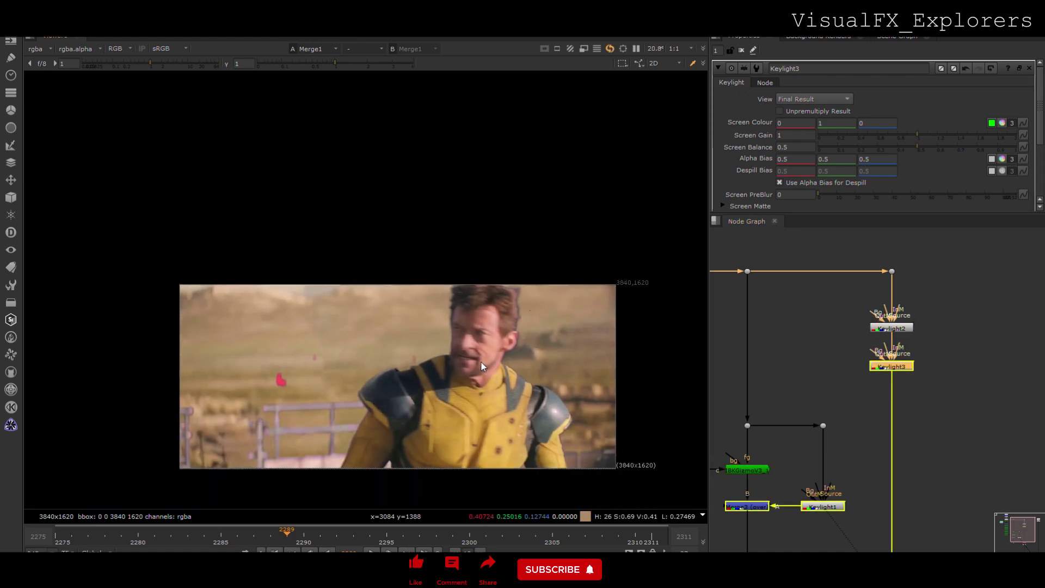
{"action": "scroll", "coordinate": [482, 329], "scroll_direction": "up", "scroll_amount": 2}
{"action": "scroll", "coordinate": [487, 338], "scroll_direction": "down", "scroll_amount": 1}
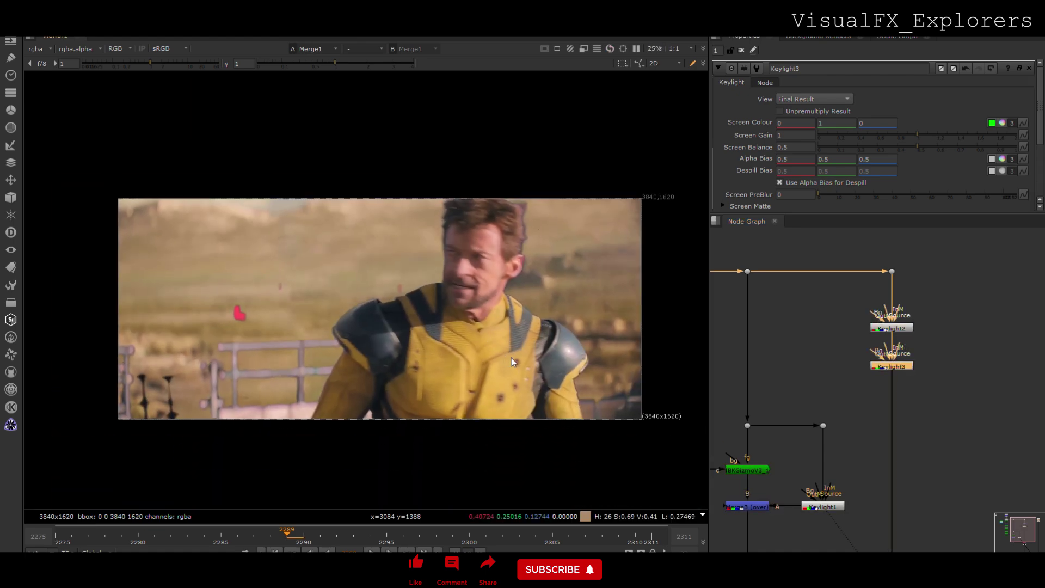
{"action": "scroll", "coordinate": [871, 484], "scroll_direction": "down", "scroll_amount": 1}
{"action": "middle_click_drag", "start_coordinate": [887, 454], "coordinate": [950, 371]}
{"action": "left_click", "coordinate": [817, 443]}
{"action": "key", "text": "m"}
{"action": "left_click_drag", "start_coordinate": [818, 445], "coordinate": [781, 457]}
{"action": "key", "text": "o"}
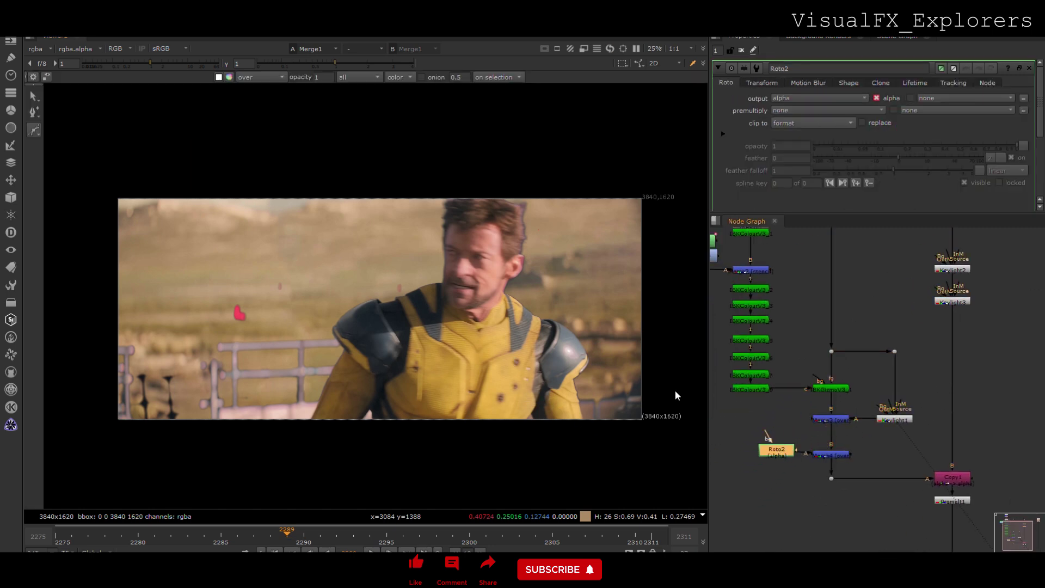
Step: Draw a closed Roto shape along the man's arm and shoulder, enclosing the railing and tracking markers in front of him
{"action": "scroll", "coordinate": [378, 364], "scroll_direction": "up", "scroll_amount": 6}
{"action": "left_click", "coordinate": [392, 353]}
{"action": "left_click", "coordinate": [415, 386]}
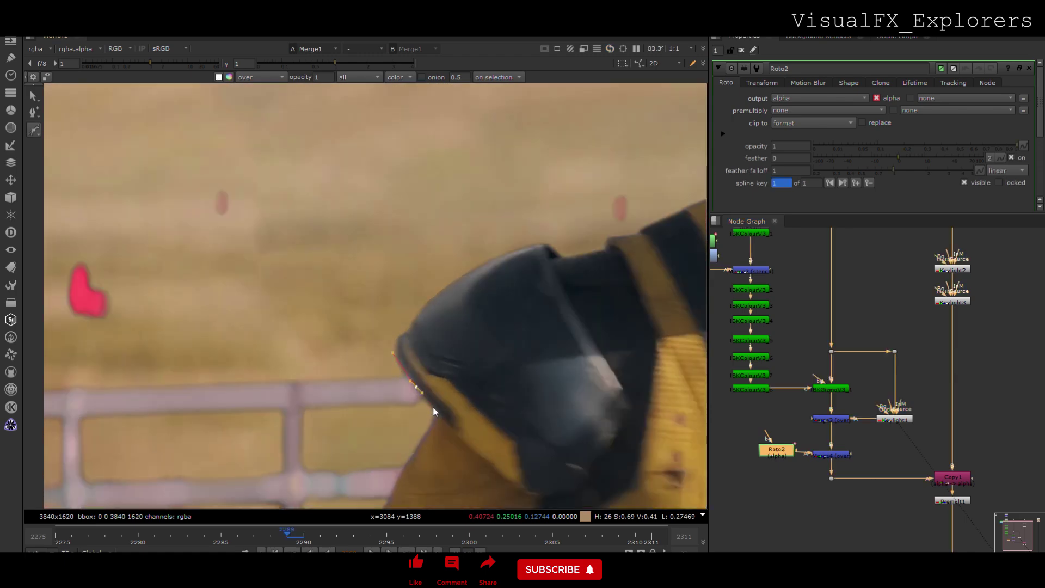
{"action": "middle_click_drag", "start_coordinate": [410, 460], "coordinate": [471, 351]}
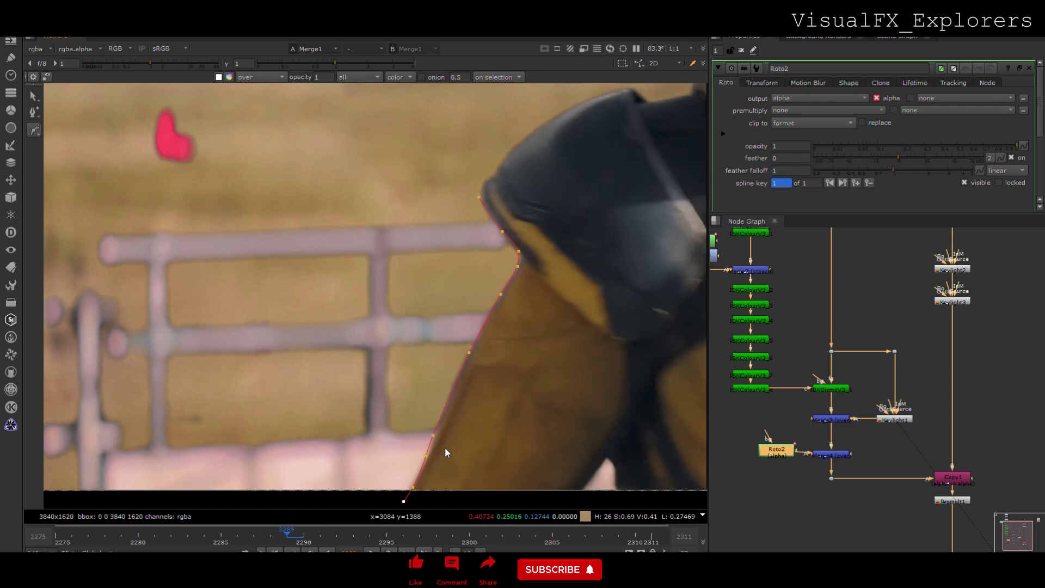
{"action": "scroll", "coordinate": [445, 453], "scroll_direction": "down", "scroll_amount": 8}
{"action": "left_click", "coordinate": [256, 438]}
{"action": "left_click", "coordinate": [248, 324]}
{"action": "left_click", "coordinate": [351, 302]}
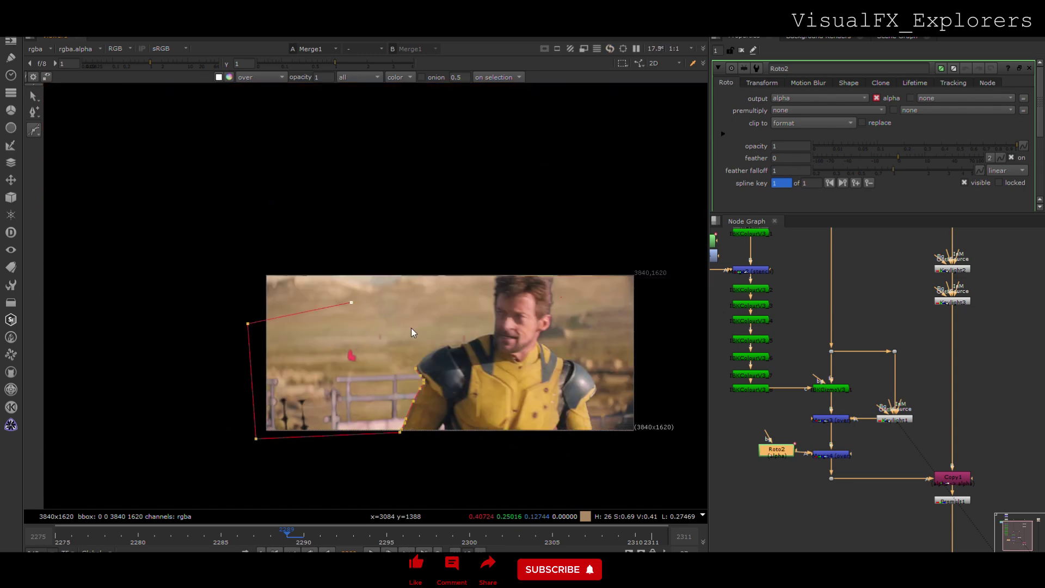
{"action": "left_click", "coordinate": [474, 333]}
{"action": "scroll", "coordinate": [473, 335], "scroll_direction": "up", "scroll_amount": 6}
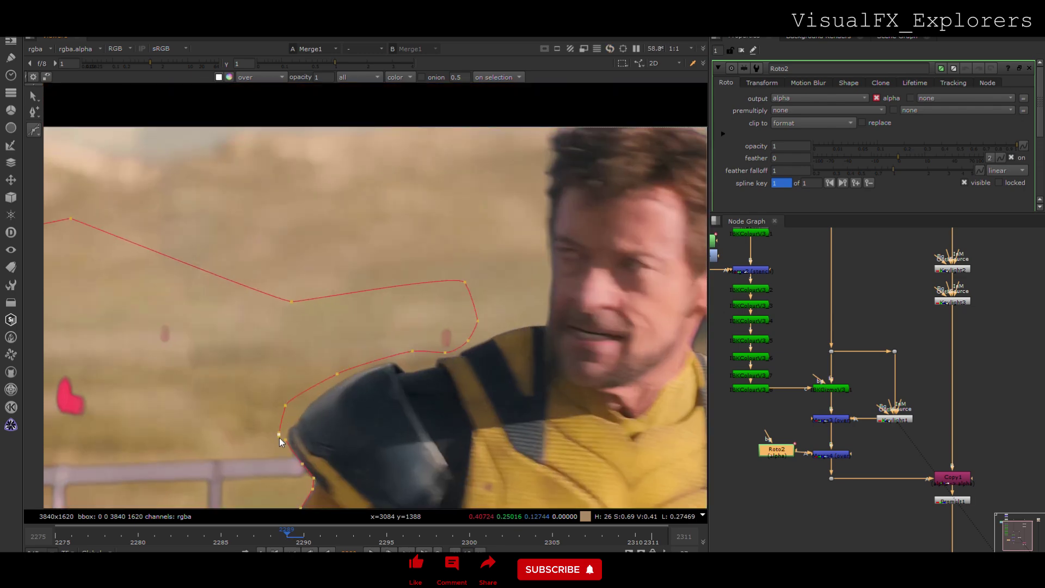
{"action": "left_click", "coordinate": [279, 435]}
Step: Set the Merge fed by the new Roto to stencil and add a Dot elbow in their connection
{"action": "double_click", "coordinate": [831, 454]}
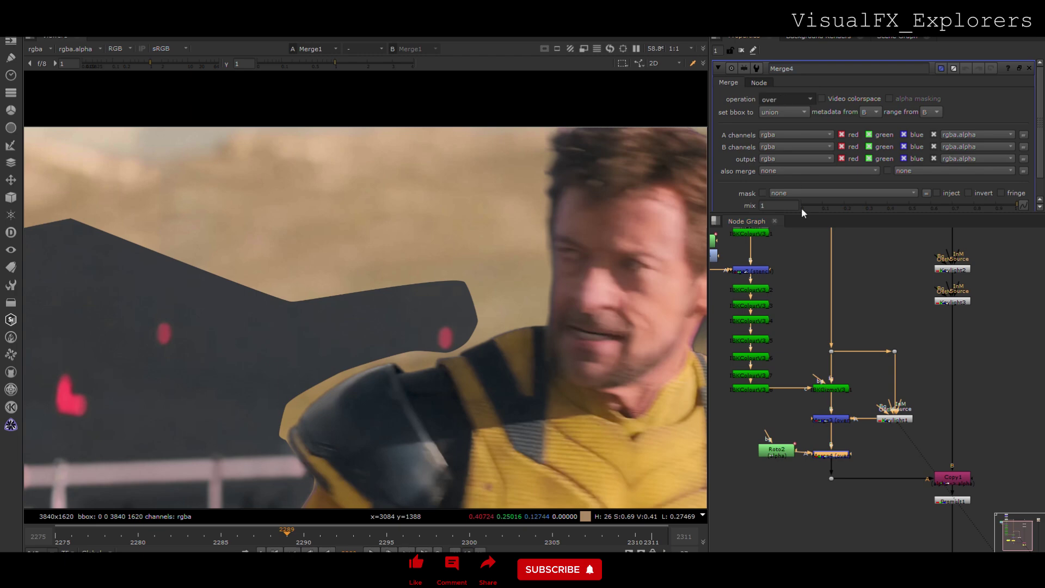
{"action": "left_click", "coordinate": [794, 301]}
{"action": "scroll", "coordinate": [374, 278], "scroll_direction": "down", "scroll_amount": 4}
{"action": "mouse_move", "coordinate": [780, 450]}
{"action": "left_mouse_down"}
{"action": "mouse_move", "coordinate": [766, 430]}
{"action": "mouse_move", "coordinate": [782, 449]}
{"action": "left_mouse_up"}
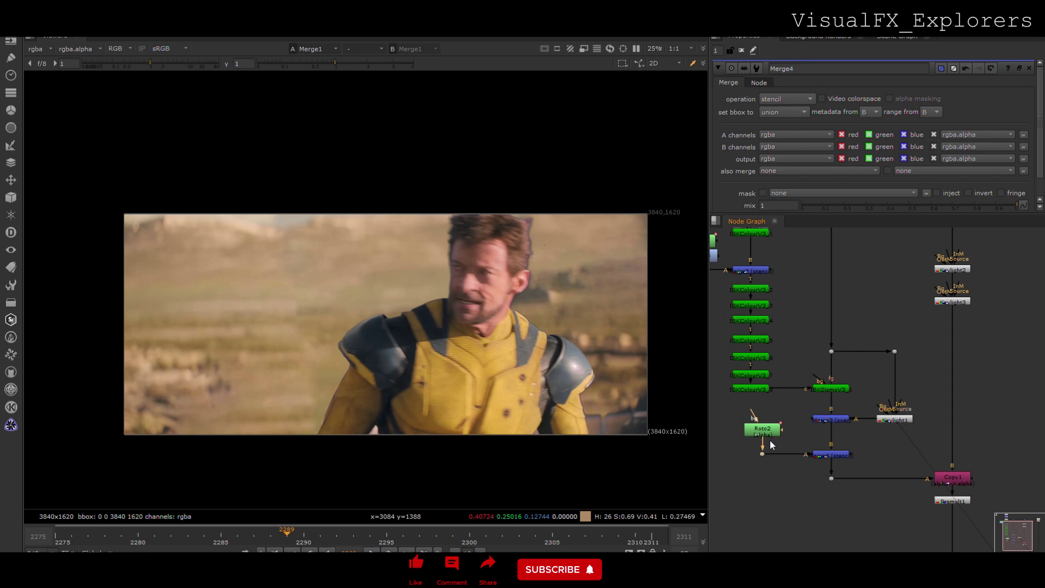
Step: Feather the shape points along the arm and shoulder outward and clear the open node properties
{"action": "double_click", "coordinate": [769, 433]}
{"action": "left_click_drag", "start_coordinate": [445, 255], "coordinate": [300, 455]}
{"action": "key", "text": "e"}
{"action": "key", "text": "e"}
{"action": "key", "text": "e"}
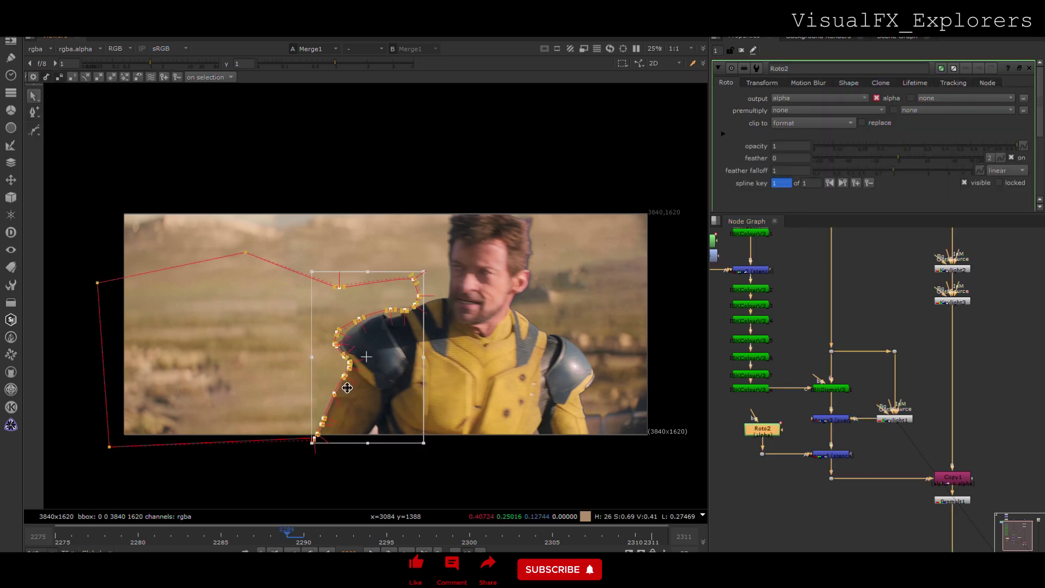
{"action": "left_click", "coordinate": [741, 51]}
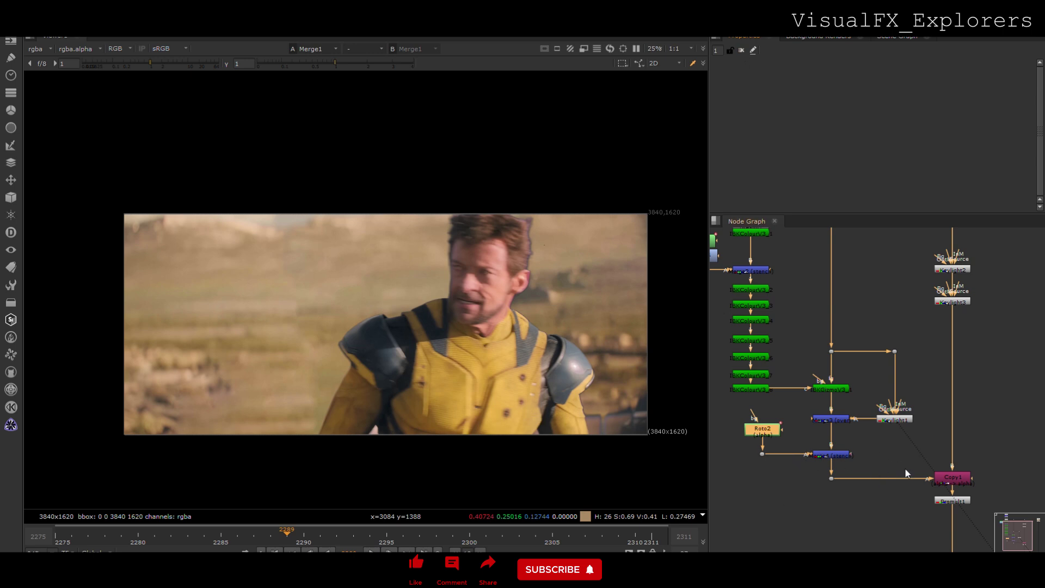
Step: Draw a second closed shape in the same Roto along the other arm, enclosing the lower corner of the frame beside it
{"action": "double_click", "coordinate": [761, 429]}
{"action": "left_click", "coordinate": [35, 130]}
{"action": "middle_click_drag", "start_coordinate": [561, 432], "coordinate": [556, 378]}
{"action": "left_click", "coordinate": [572, 442]}
{"action": "left_click", "coordinate": [666, 456]}
{"action": "left_click", "coordinate": [686, 426]}
{"action": "left_click", "coordinate": [693, 367]}
{"action": "left_click", "coordinate": [665, 342]}
{"action": "left_click", "coordinate": [609, 353]}
{"action": "left_click", "coordinate": [568, 367]}
{"action": "left_click", "coordinate": [556, 377]}
Step: Feather the second shape's points along the arm edge and clear the open node properties
{"action": "left_click_drag", "start_coordinate": [537, 361], "coordinate": [583, 451]}
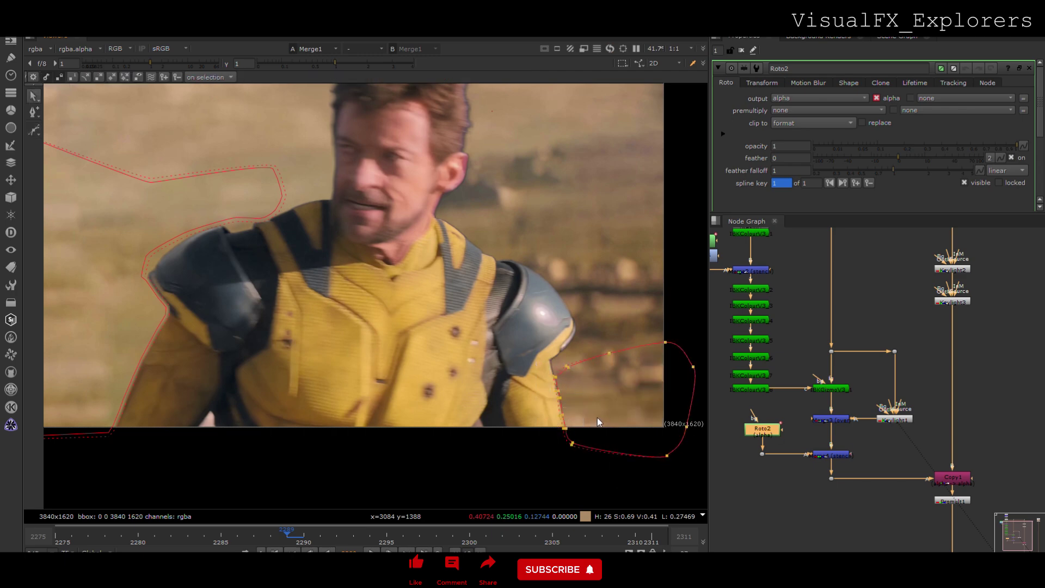
{"action": "left_click", "coordinate": [740, 50]}
{"action": "scroll", "coordinate": [553, 368], "scroll_direction": "down", "scroll_amount": 2}
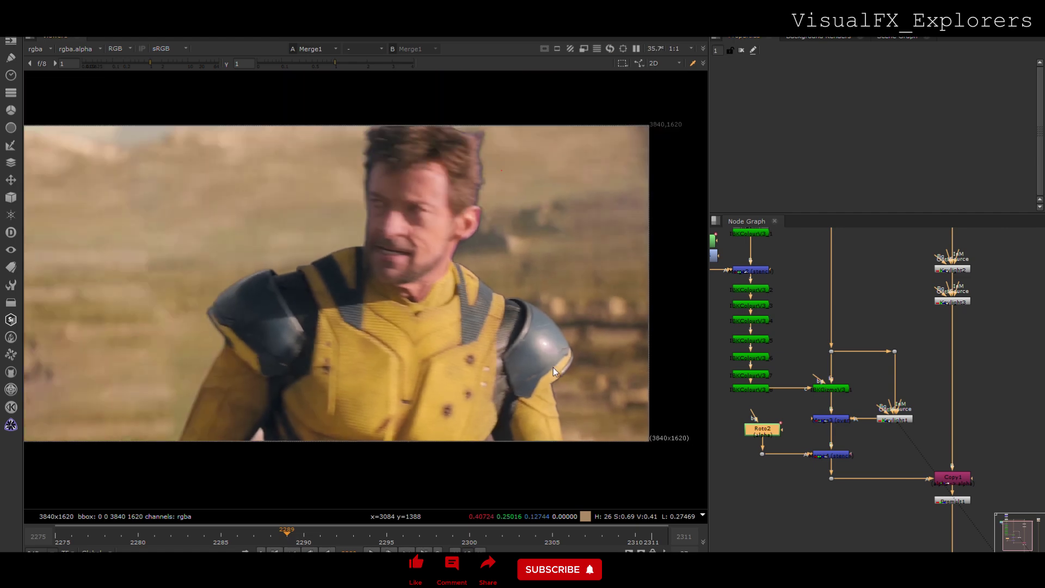
{"action": "middle_click_drag", "start_coordinate": [551, 364], "coordinate": [546, 388]}
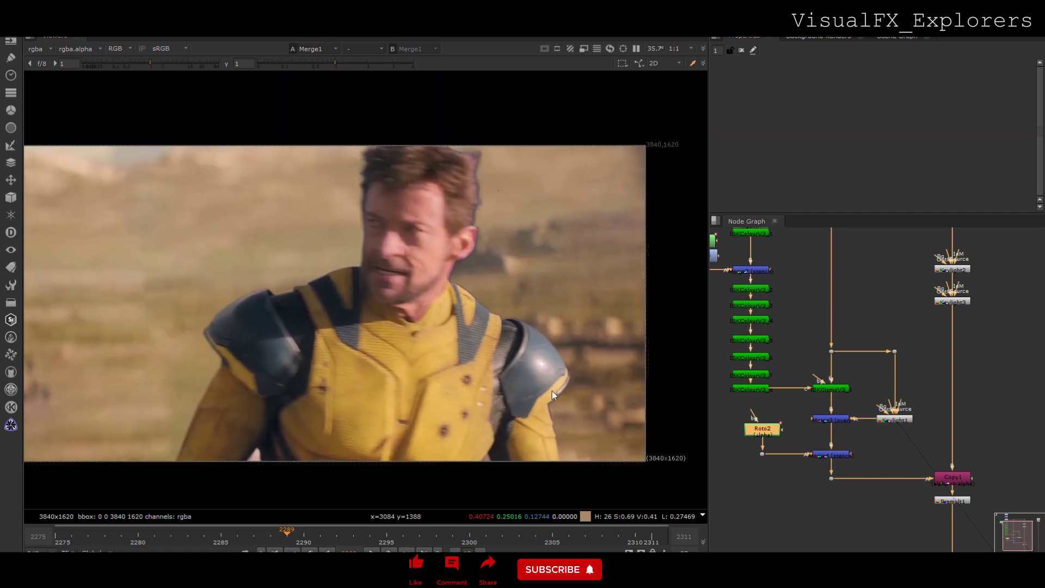
Step: Branch the plate pipe through a Dot into another new Keylight node and view its output
{"action": "scroll", "coordinate": [898, 397], "scroll_direction": "down", "scroll_amount": 6}
{"action": "scroll", "coordinate": [915, 441], "scroll_direction": "up", "scroll_amount": 4}
{"action": "left_click_drag", "start_coordinate": [855, 281], "coordinate": [901, 327], "text": "ctrl"}
{"action": "left_click", "coordinate": [882, 299]}
{"action": "key", "text": "Return"}
{"action": "key", "text": "1"}
Step: Set the new Keylight's Screen Colour to 0.04 green and 0.9 blue
{"action": "left_click", "coordinate": [876, 124]}
{"action": "type", "text": "1"}
{"action": "left_click", "coordinate": [828, 263]}
{"action": "left_click", "coordinate": [902, 327]}
{"action": "left_click", "coordinate": [877, 123]}
{"action": "type", "text": "0.9"}
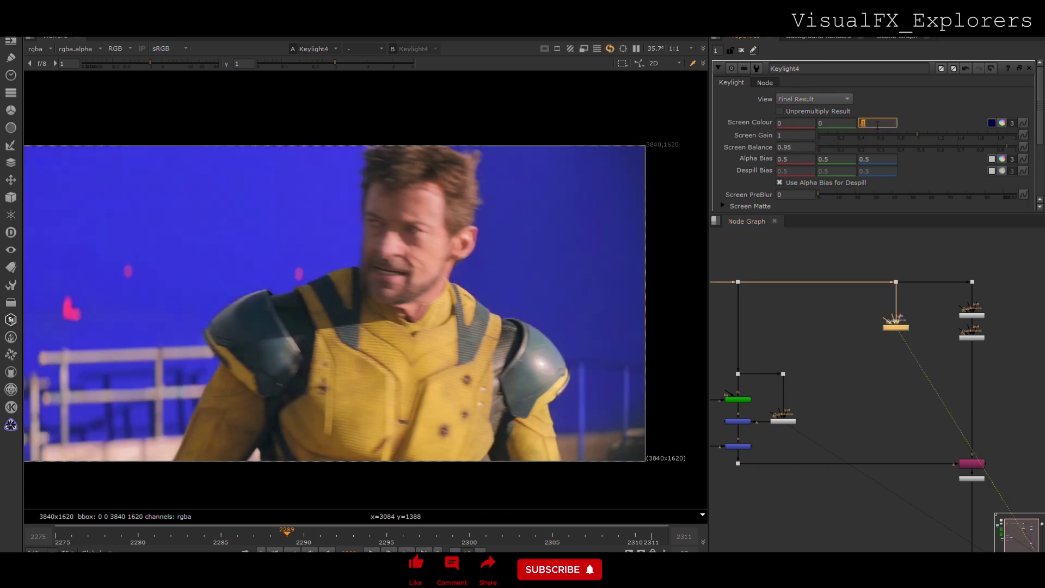
{"action": "left_click", "coordinate": [845, 124]}
{"action": "type", "text": "0.1"}
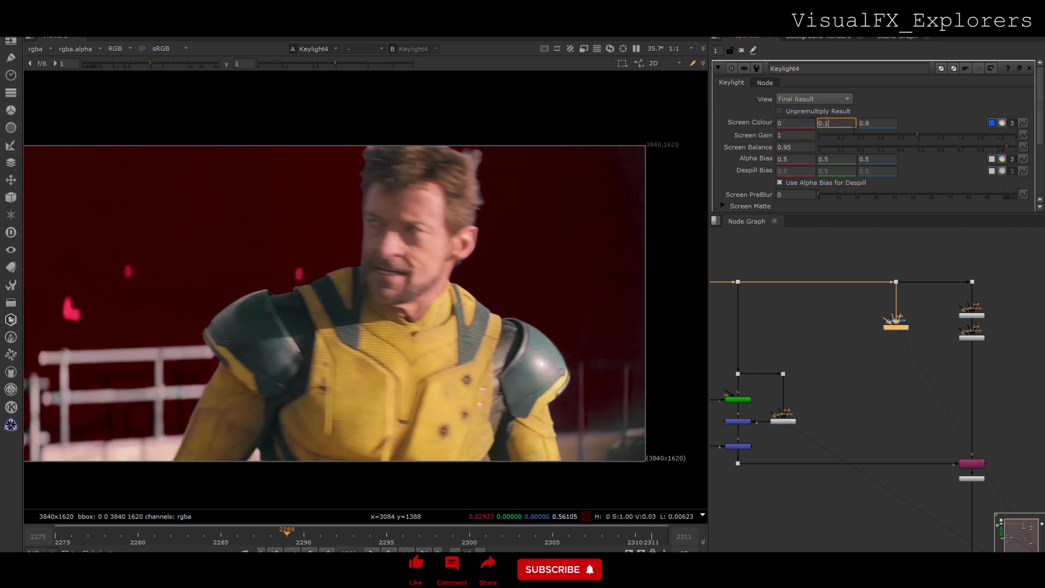
{"action": "key", "text": "BackSpace"}
{"action": "type", "text": "04"}
Step: Adjust the red value of the Keylight Screen Colour to 0.01
{"action": "left_click", "coordinate": [795, 123]}
{"action": "type", "text": "-0.2"}
{"action": "key", "text": "Up"}
{"action": "key", "text": "Up"}
{"action": "key", "text": "Right"}
{"action": "key", "text": "Up"}
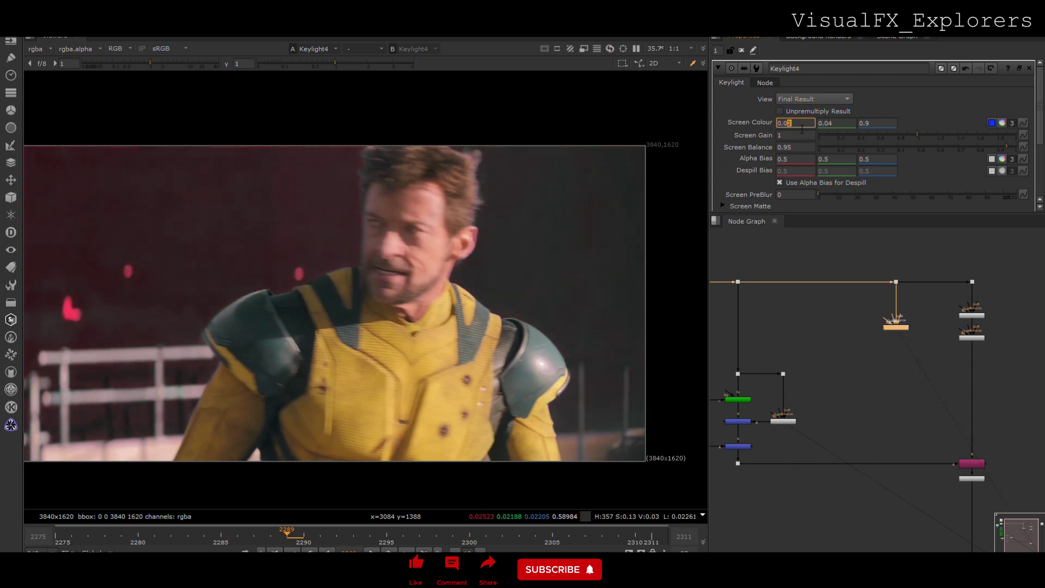
{"action": "key", "text": "Up"}
Step: Try different Screen Gain values on the Keylight and set its Screen Balance to 0.92
{"action": "left_click_drag", "start_coordinate": [898, 135], "coordinate": [917, 134]}
{"action": "mouse_move", "coordinate": [1006, 147]}
{"action": "left_mouse_down"}
{"action": "mouse_move", "coordinate": [926, 150]}
{"action": "mouse_move", "coordinate": [1002, 154]}
{"action": "left_mouse_up"}
{"action": "left_click", "coordinate": [933, 366]}
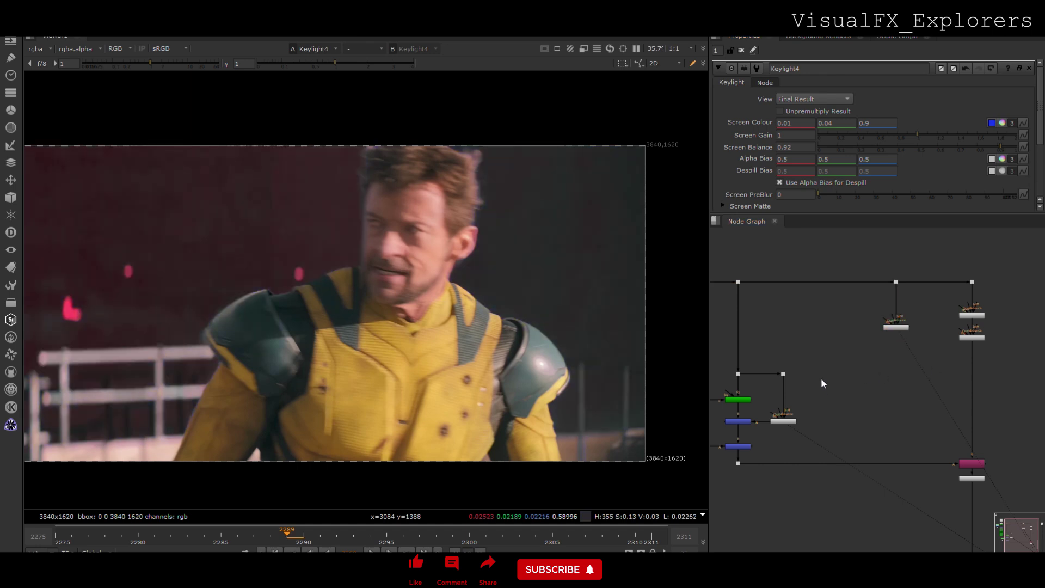
Step: Insert a Keymix below the stacked Keylights in the main pipe and connect Keylight4 to its second input
{"action": "key", "text": "Tab"}
{"action": "type", "text": "keymix"}
{"action": "key", "text": "Return"}
{"action": "left_click_drag", "start_coordinate": [929, 361], "coordinate": [970, 377]}
{"action": "left_click_drag", "start_coordinate": [960, 372], "coordinate": [900, 328]}
Step: Add a Roto for the Keymix mask and draw a closed shape around the hair and upper face
{"action": "left_click", "coordinate": [1003, 374]}
{"action": "key", "text": "o"}
{"action": "left_click", "coordinate": [367, 129]}
{"action": "left_click", "coordinate": [336, 187]}
{"action": "left_click", "coordinate": [345, 239]}
{"action": "left_click", "coordinate": [360, 242]}
{"action": "left_click", "coordinate": [380, 221]}
{"action": "left_click", "coordinate": [418, 218]}
{"action": "left_click", "coordinate": [455, 223]}
{"action": "left_click", "coordinate": [474, 222]}
{"action": "left_click", "coordinate": [367, 130]}
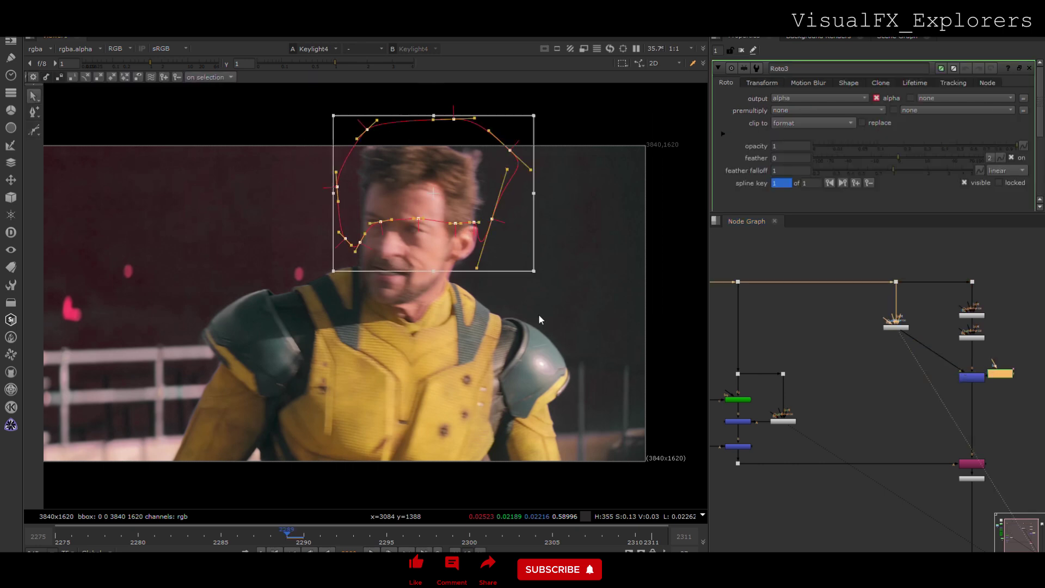
Step: Feather the head shape outward and refine its points along the lower edge across the face
{"action": "key", "text": "e"}
{"action": "key", "text": "e"}
{"action": "left_click", "coordinate": [501, 317]}
{"action": "left_click_drag", "start_coordinate": [474, 218], "coordinate": [478, 231]}
{"action": "left_click_drag", "start_coordinate": [385, 247], "coordinate": [389, 236]}
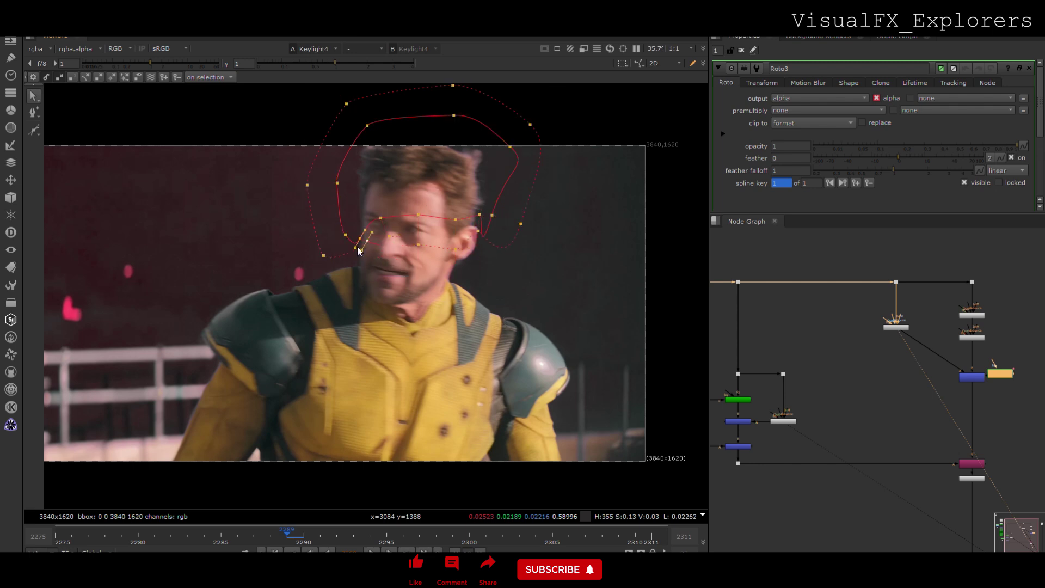
{"action": "left_click", "coordinate": [741, 50]}
{"action": "scroll", "coordinate": [847, 368], "scroll_direction": "down", "scroll_amount": 3}
Step: View the Merge output and compare the composite with the Keymix disabled and enabled
{"action": "left_click", "coordinate": [965, 472]}
{"action": "key", "text": "1"}
{"action": "left_click", "coordinate": [910, 374]}
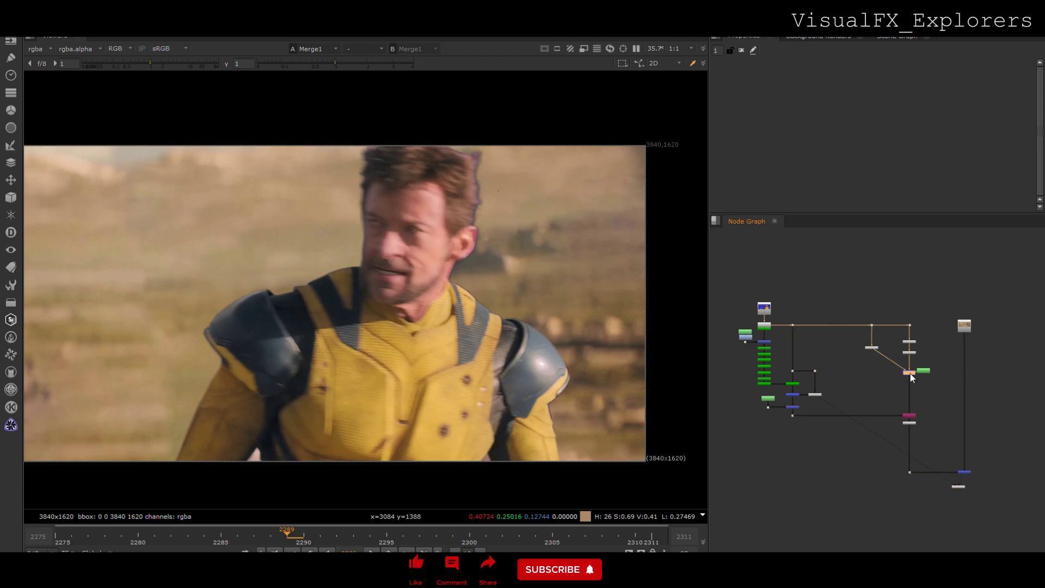
{"action": "scroll", "coordinate": [910, 373], "scroll_direction": "up", "scroll_amount": 3}
{"action": "scroll", "coordinate": [910, 373], "scroll_direction": "up", "scroll_amount": 3}
{"action": "key", "text": "d"}
{"action": "key", "text": "d"}
{"action": "left_click", "coordinate": [966, 375]}
{"action": "left_click", "coordinate": [910, 374]}
{"action": "key", "text": "d"}
{"action": "left_click", "coordinate": [794, 292]}
{"action": "key", "text": "d"}
{"action": "key", "text": "d"}
{"action": "left_click", "coordinate": [909, 375]}
{"action": "key", "text": "d"}
{"action": "scroll", "coordinate": [910, 377], "scroll_direction": "down", "scroll_amount": 3}
{"action": "key", "text": "d"}
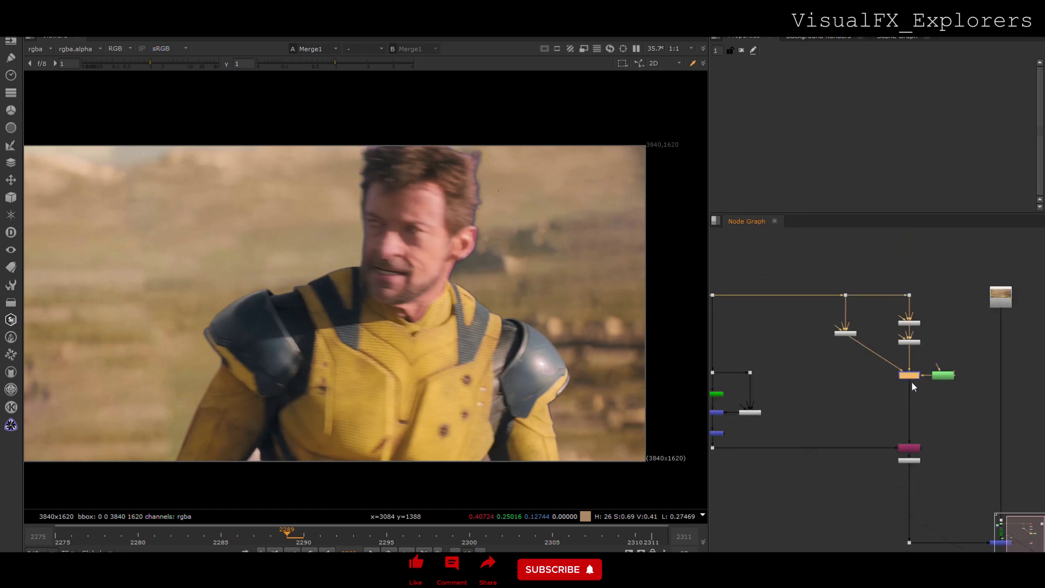
{"action": "key", "text": "1"}
Step: Insert a Grade below the Keymix and connect a new Roto to its mask
{"action": "left_click", "coordinate": [912, 380]}
{"action": "middle_click_drag", "start_coordinate": [919, 479], "coordinate": [873, 452]}
{"action": "left_click", "coordinate": [952, 517], "text": "shift"}
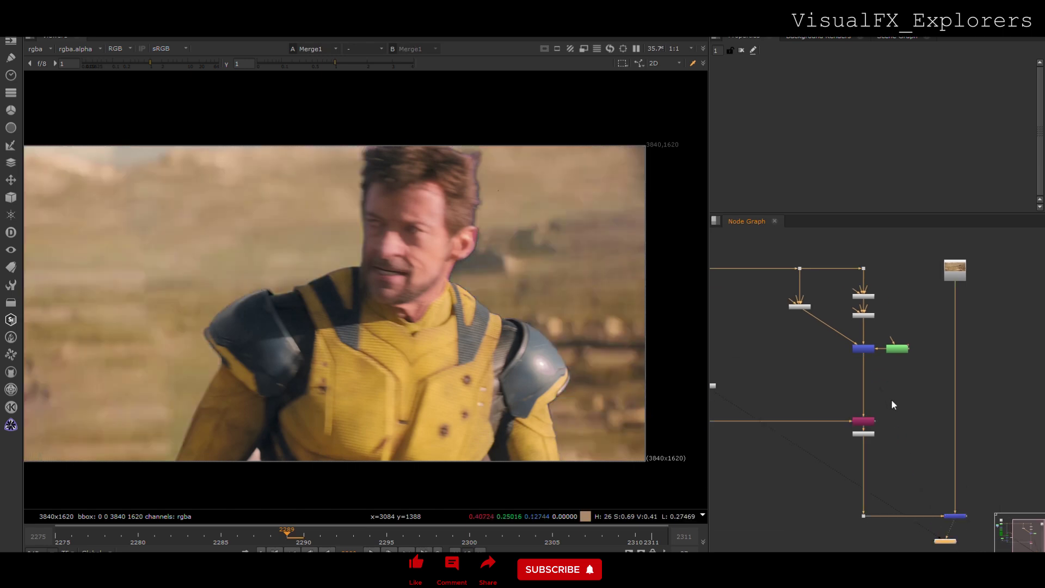
{"action": "scroll", "coordinate": [867, 371], "scroll_direction": "up", "scroll_amount": 3}
{"action": "key", "text": "g"}
{"action": "left_click", "coordinate": [866, 400]}
{"action": "key", "text": "o"}
{"action": "left_click_drag", "start_coordinate": [837, 396], "coordinate": [819, 401]}
{"action": "scroll", "coordinate": [468, 146], "scroll_direction": "up", "scroll_amount": 4}
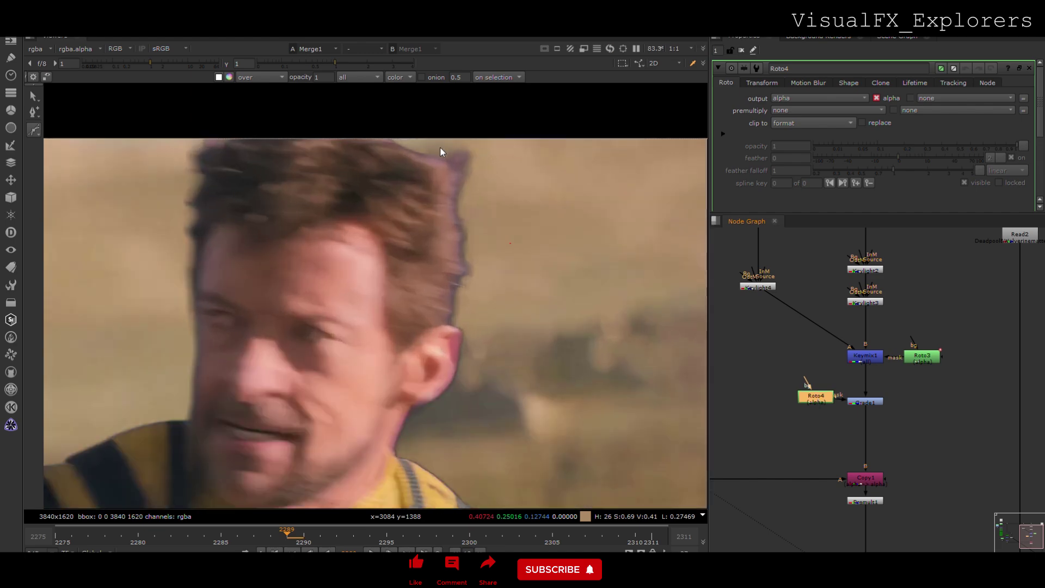
Step: Draw a closed Roto shape following the back edge of the hair down to the ear and looping through the background
{"action": "left_click", "coordinate": [395, 129]}
{"action": "left_click", "coordinate": [440, 161]}
{"action": "left_click", "coordinate": [459, 239]}
{"action": "left_click", "coordinate": [459, 258]}
{"action": "left_click", "coordinate": [455, 280]}
{"action": "left_click", "coordinate": [450, 289]}
{"action": "left_click", "coordinate": [449, 309]}
{"action": "left_click", "coordinate": [451, 320]}
{"action": "left_click", "coordinate": [469, 323]}
{"action": "left_click", "coordinate": [507, 291]}
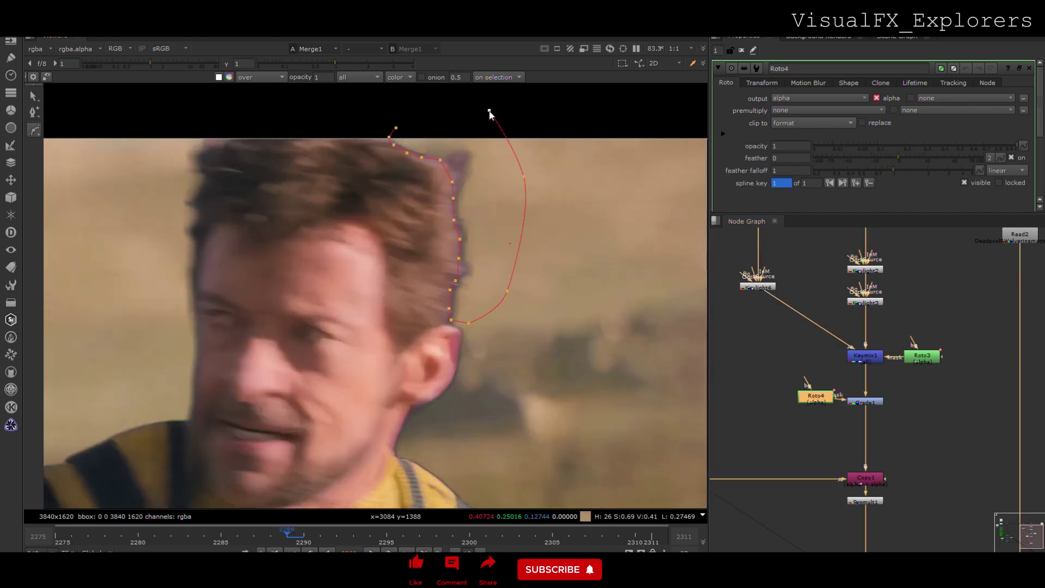
{"action": "left_click", "coordinate": [421, 113]}
{"action": "left_click", "coordinate": [395, 128]}
Step: Feather all points of the hair-edge shape and shift it slightly away from the head
{"action": "key", "text": "ctrl+a"}
{"action": "key", "text": "e"}
{"action": "left_click_drag", "start_coordinate": [486, 188], "coordinate": [491, 187]}
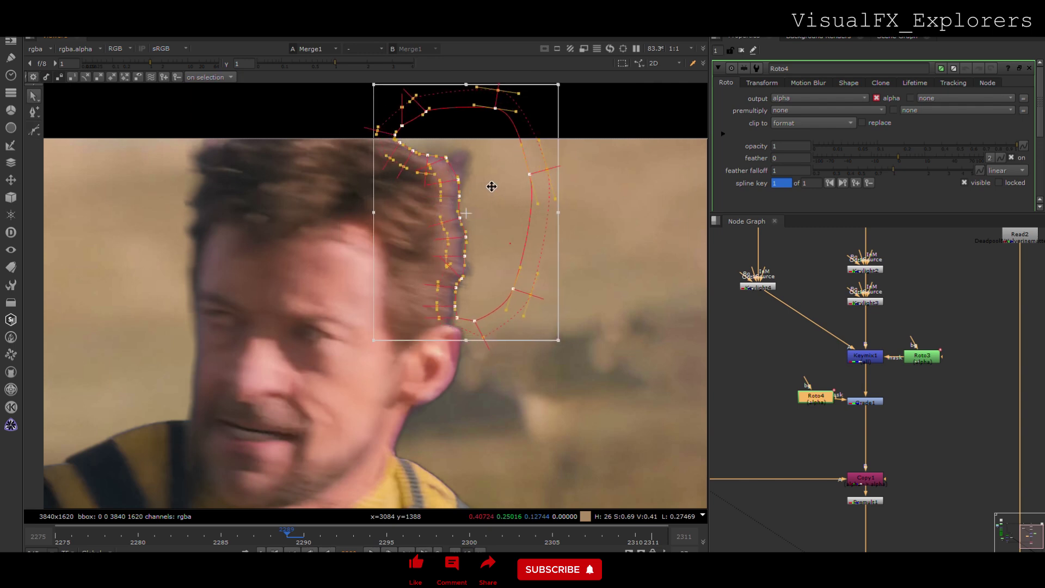
{"action": "left_click", "coordinate": [741, 50]}
Step: Raise the Grade's gain and insert a Blur of size 40 between the hair-edge Roto and the Grade's mask
{"action": "double_click", "coordinate": [870, 402]}
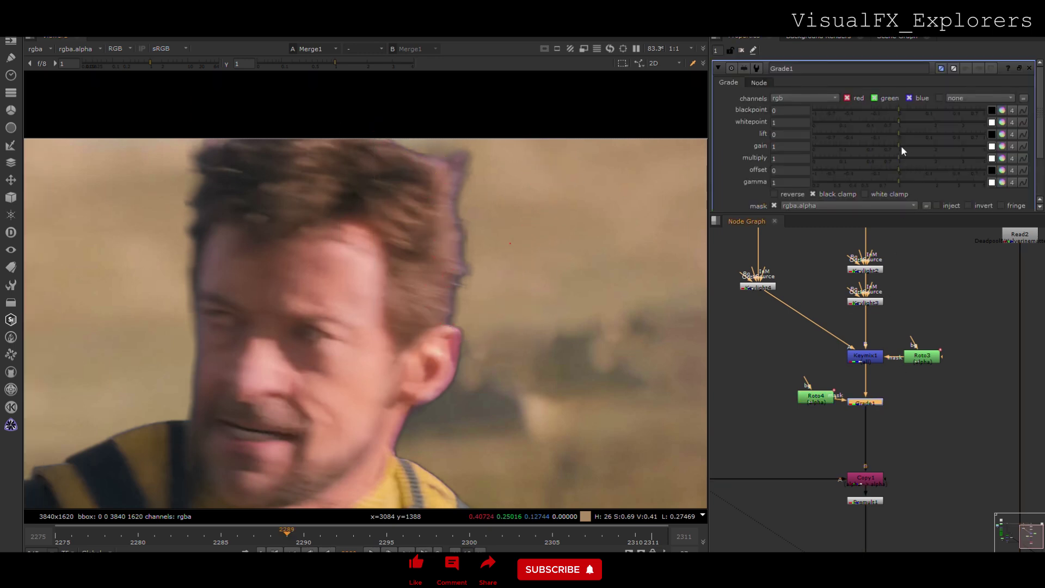
{"action": "left_click_drag", "start_coordinate": [909, 146], "coordinate": [942, 148]}
{"action": "mouse_move", "coordinate": [814, 397]}
{"action": "left_mouse_down"}
{"action": "mouse_move", "coordinate": [761, 384]}
{"action": "mouse_move", "coordinate": [807, 397]}
{"action": "left_mouse_up"}
{"action": "left_click", "coordinate": [801, 370]}
{"action": "key", "text": "b"}
{"action": "left_click_drag", "start_coordinate": [839, 111], "coordinate": [927, 111]}
Step: Try a per-channel Grade gain of 1.45 red, 2 green, 1.15 blue and 2.26 alpha
{"action": "left_click", "coordinate": [866, 403]}
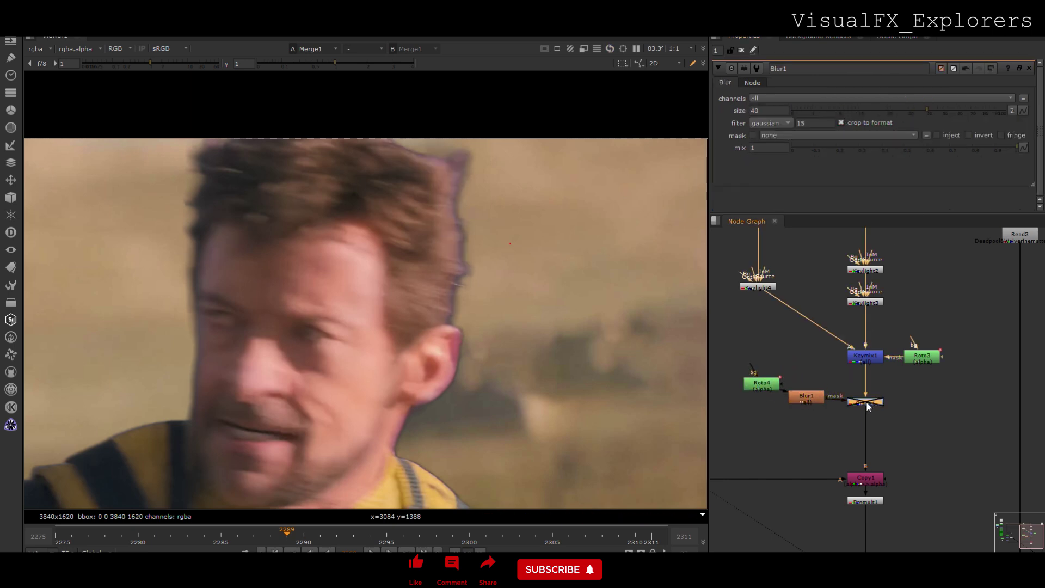
{"action": "double_click", "coordinate": [762, 383]}
{"action": "double_click", "coordinate": [865, 403]}
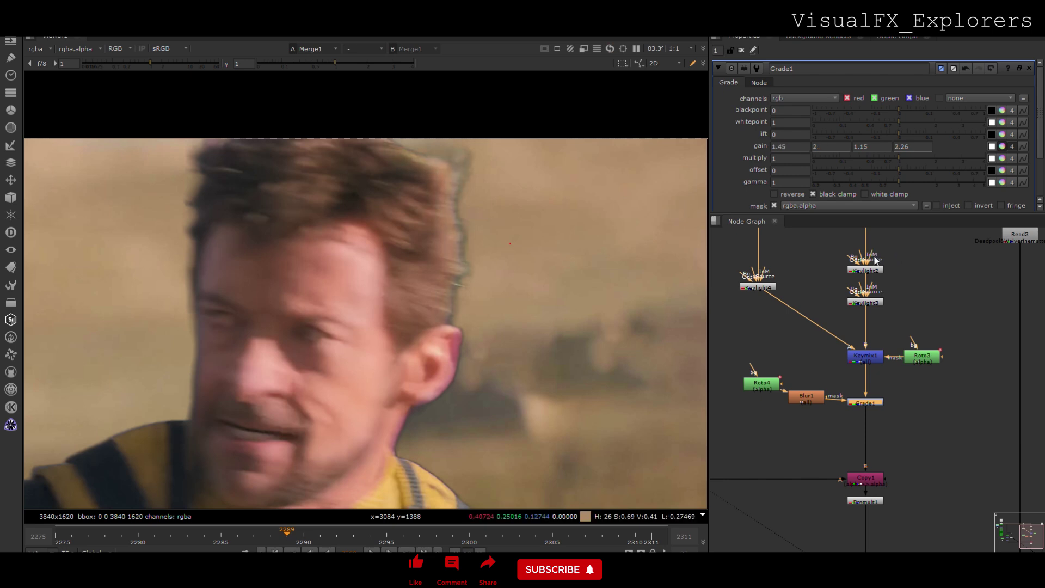
Step: Replace the Grade with a fresh one below the Keymix, masked by the blurred Roto, and view its output
{"action": "key", "text": "Delete"}
{"action": "left_click", "coordinate": [891, 403]}
{"action": "key", "text": "g"}
{"action": "left_click_drag", "start_coordinate": [892, 403], "coordinate": [866, 403]}
{"action": "key", "text": "1"}
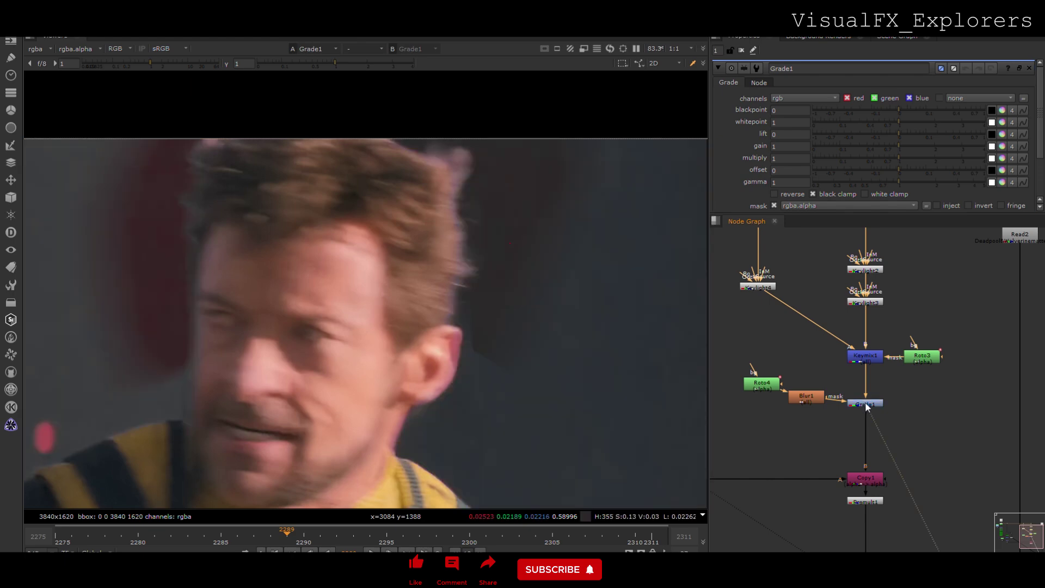
Step: View the Merge composite and set the new Grade's gain to 2.2 red, 2.2 green and 1.3 blue
{"action": "scroll", "coordinate": [866, 405], "scroll_direction": "down", "scroll_amount": 5}
{"action": "left_click", "coordinate": [933, 501]}
{"action": "key", "text": "1"}
{"action": "scroll", "coordinate": [875, 408], "scroll_direction": "up", "scroll_amount": 4}
{"action": "left_click", "coordinate": [861, 399]}
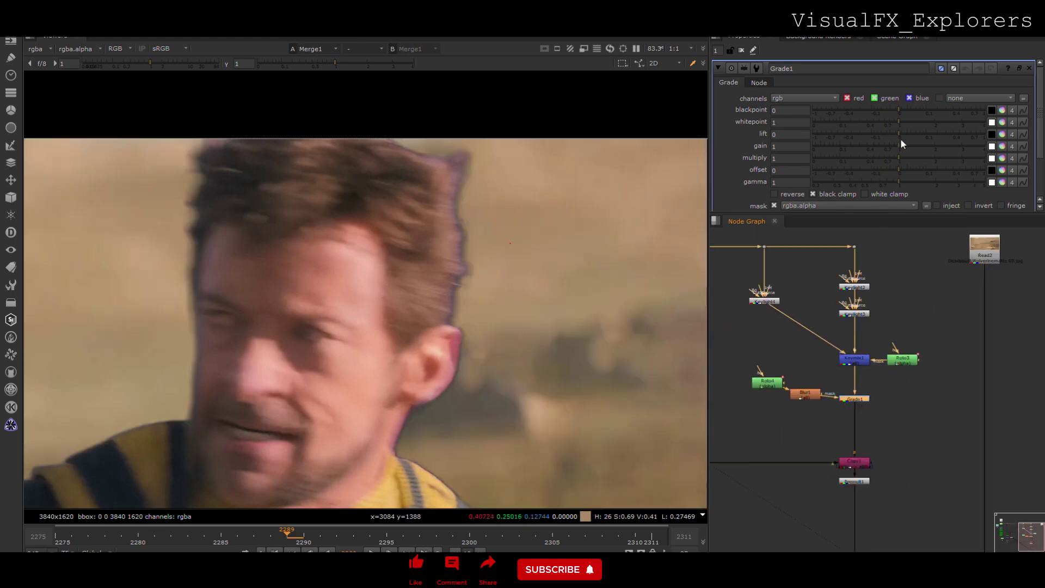
{"action": "left_click", "coordinate": [874, 261]}
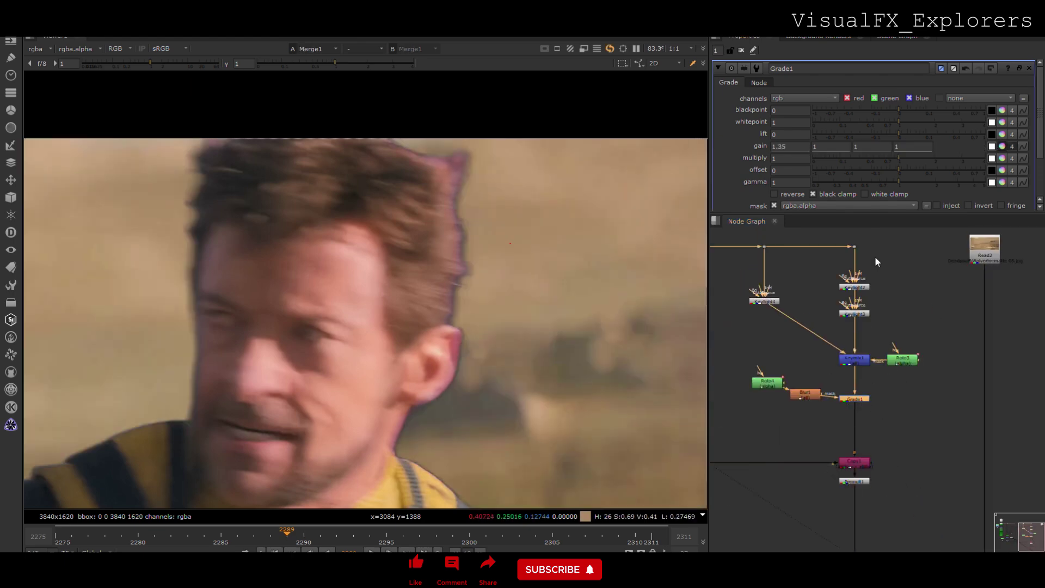
{"action": "mouse_move", "coordinate": [893, 260]}
{"action": "left_mouse_down"}
{"action": "mouse_move", "coordinate": [895, 251]}
{"action": "mouse_move", "coordinate": [868, 247]}
{"action": "mouse_move", "coordinate": [910, 256]}
{"action": "left_mouse_up"}
{"action": "left_click", "coordinate": [945, 189]}
{"action": "scroll", "coordinate": [911, 374], "scroll_direction": "down", "scroll_amount": 3}
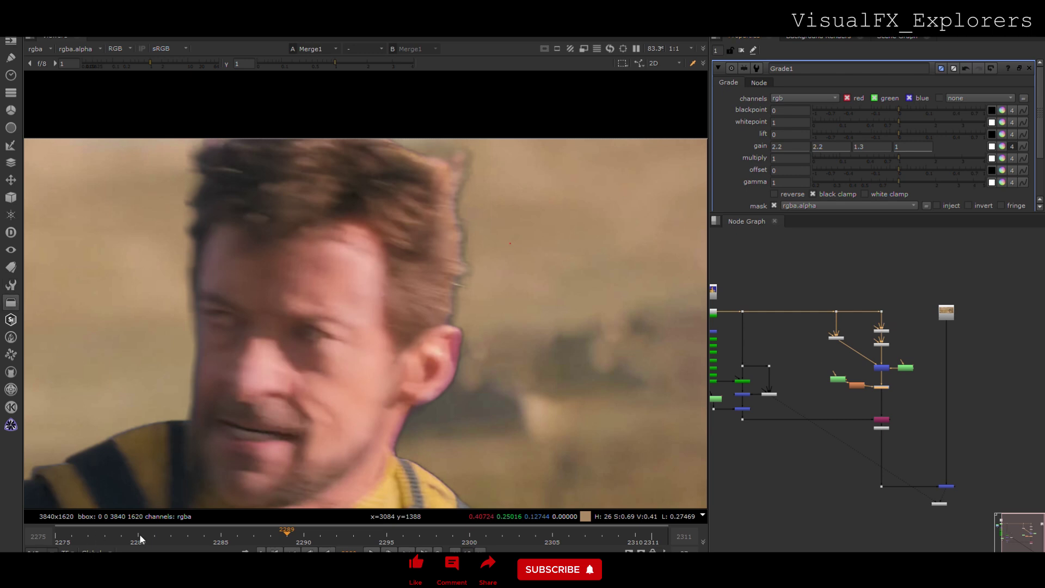
Step: Try a KillOutline node after the Premult with an erode size of 7.9 and a larger expand size, and delete it
{"action": "left_click", "coordinate": [866, 446]}
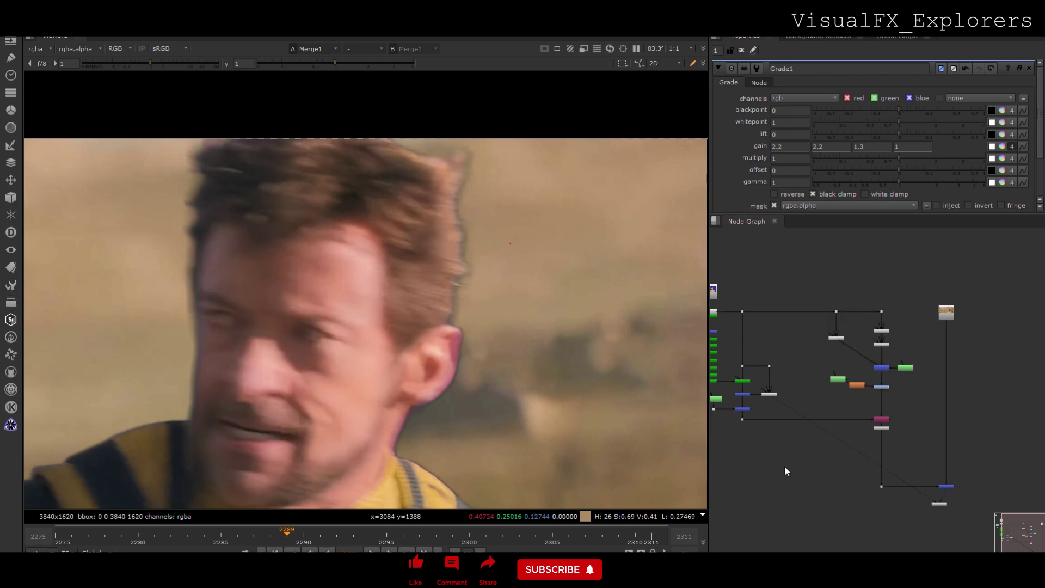
{"action": "double_click", "coordinate": [866, 447]}
{"action": "left_click_drag", "start_coordinate": [879, 452], "coordinate": [883, 456]}
{"action": "left_click_drag", "start_coordinate": [868, 130], "coordinate": [982, 136]}
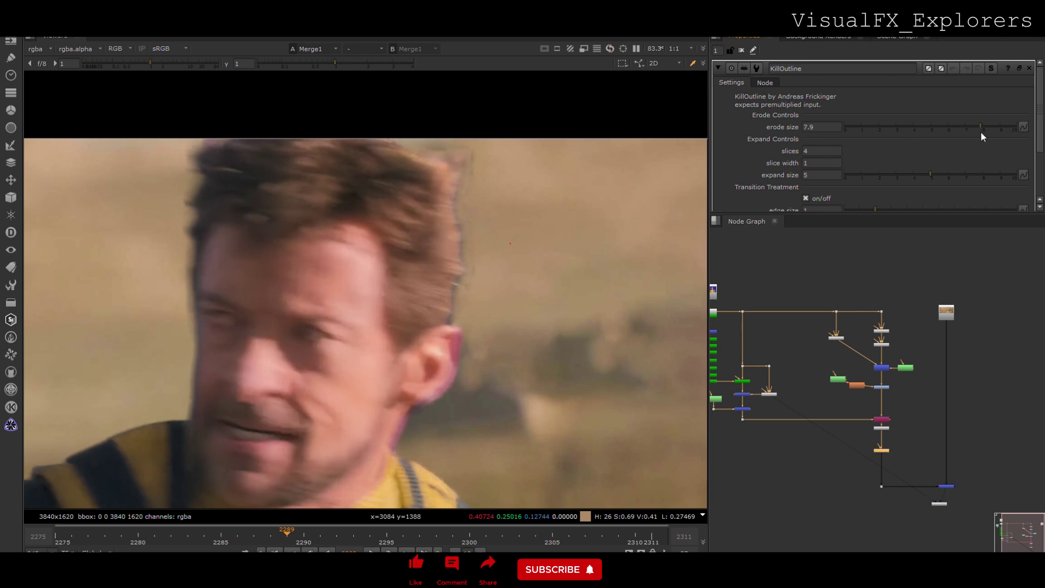
{"action": "left_click_drag", "start_coordinate": [907, 180], "coordinate": [992, 174]}
{"action": "left_click", "coordinate": [880, 452]}
{"action": "key", "text": "d"}
{"action": "key", "text": "d"}
{"action": "key", "text": "d"}
{"action": "key", "text": "Delete"}
Step: Compare the composite with the Grade and the Keymix each disabled and enabled
{"action": "scroll", "coordinate": [882, 403], "scroll_direction": "up", "scroll_amount": 3}
{"action": "left_click", "coordinate": [878, 376]}
{"action": "key", "text": "d"}
{"action": "key", "text": "d"}
{"action": "key", "text": "d"}
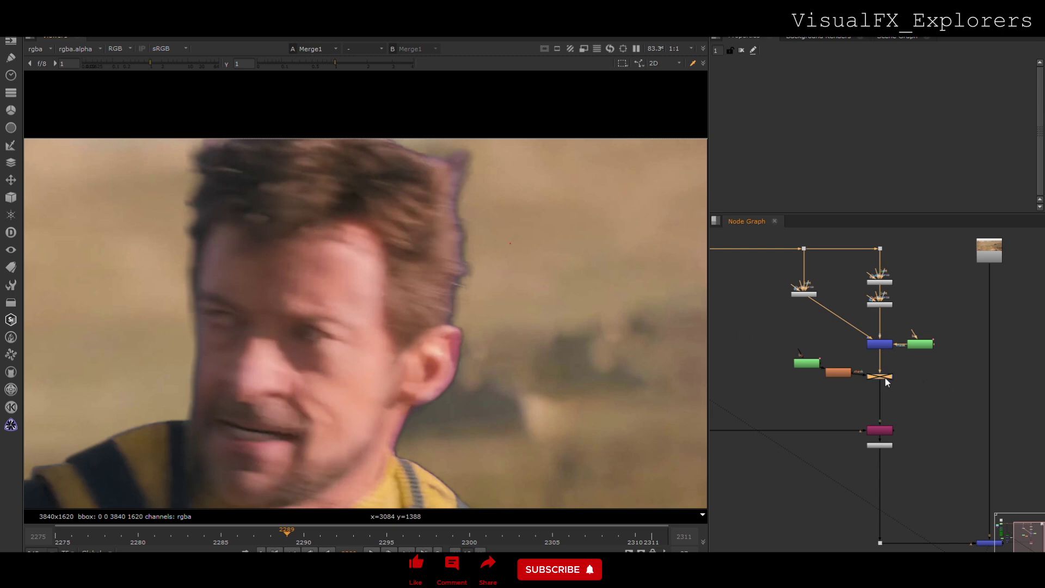
{"action": "key", "text": "d"}
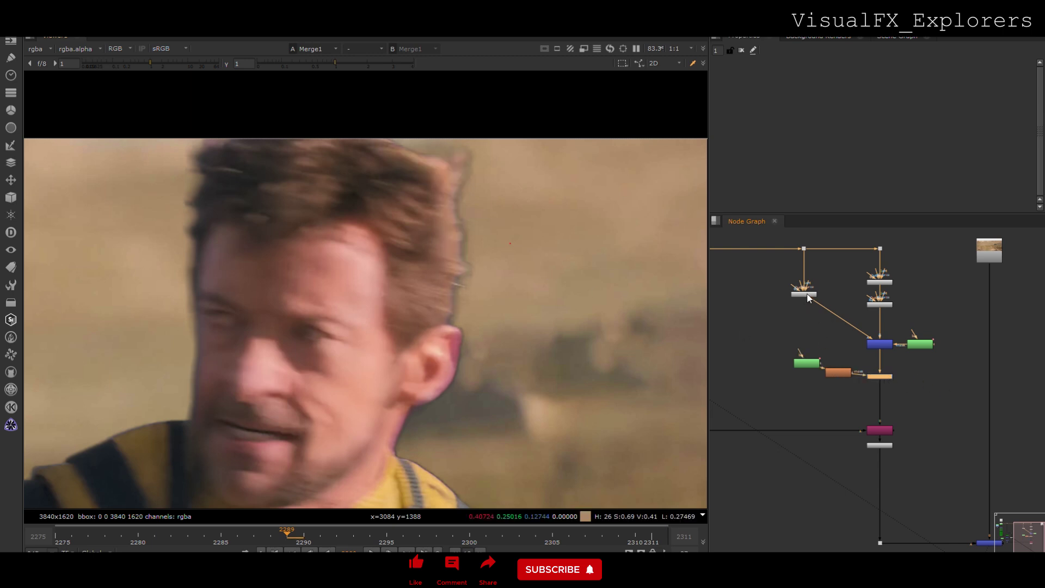
{"action": "left_click", "coordinate": [871, 343]}
{"action": "key", "text": "d"}
{"action": "key", "text": "d"}
Step: Fine-tune the red and green values of Keylight4's Screen Colour
{"action": "double_click", "coordinate": [812, 294]}
{"action": "left_click", "coordinate": [799, 127]}
{"action": "key", "text": "Left"}
{"action": "key", "text": "Up"}
{"action": "key", "text": "Up"}
{"action": "key", "text": "Up"}
{"action": "key", "text": "Down"}
{"action": "key", "text": "Down"}
{"action": "key", "text": "Down"}
{"action": "key", "text": "Down"}
{"action": "key", "text": "Down"}
{"action": "key", "text": "Down"}
{"action": "key", "text": "Down"}
{"action": "key", "text": "Down"}
{"action": "left_click", "coordinate": [832, 124]}
{"action": "key", "text": "Down"}
{"action": "key", "text": "Down"}
{"action": "key", "text": "Down"}
{"action": "key", "text": "Down"}
{"action": "key", "text": "Down"}
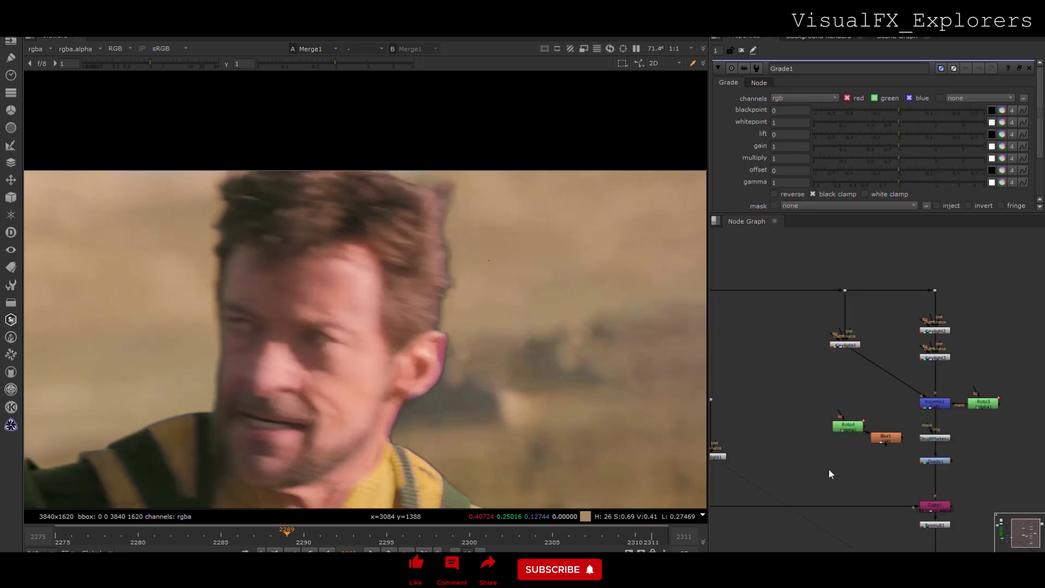
Step: Add an AlphaEdge node fed from the Dot ending the matte branch and connect it to the Grade's mask
{"action": "double_click", "coordinate": [829, 467]}
{"action": "left_click_drag", "start_coordinate": [734, 496], "coordinate": [734, 489], "text": "ctrl"}
{"action": "left_click_drag", "start_coordinate": [951, 447], "coordinate": [734, 488]}
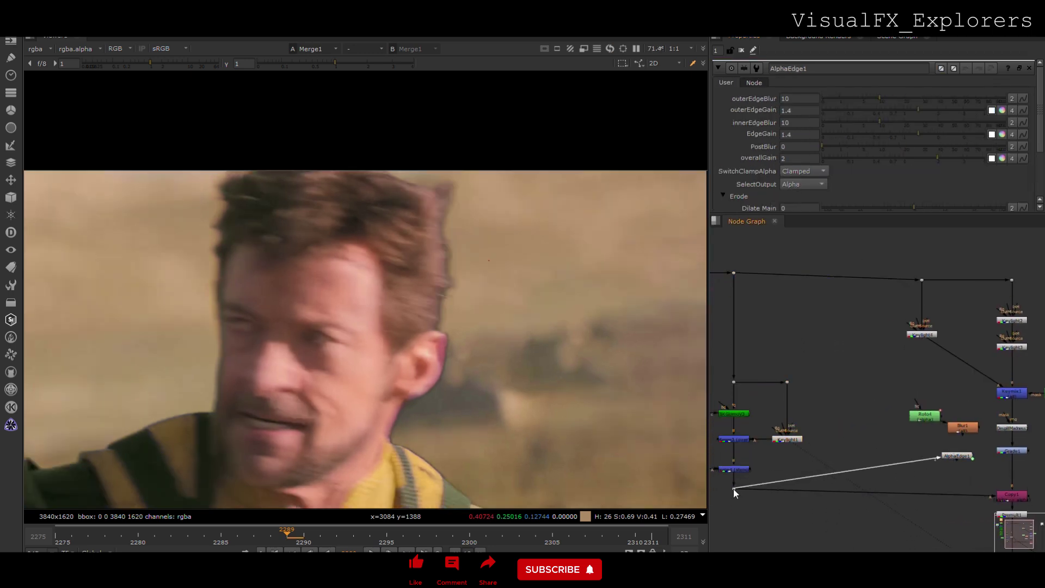
{"action": "left_click_drag", "start_coordinate": [1031, 453], "coordinate": [963, 460]}
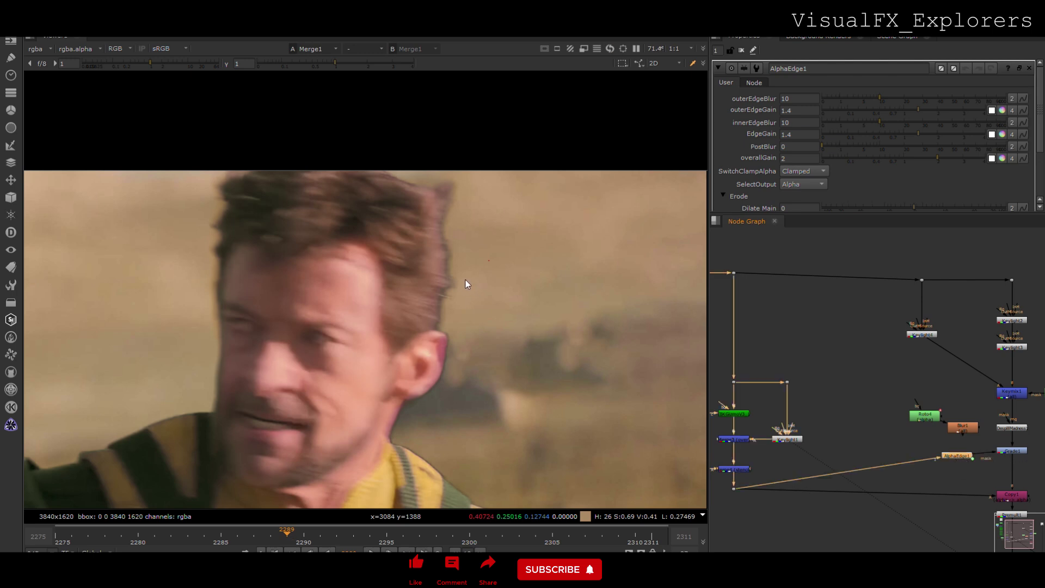
Step: View the AlphaEdge matte and set its outerEdgeGain to 0.96 and innerEdgeBlur to 13
{"action": "left_click", "coordinate": [950, 456]}
{"action": "key", "text": "1"}
{"action": "left_click_drag", "start_coordinate": [871, 120], "coordinate": [901, 109]}
Step: View the Merge composite and raise the gain of the Grade masked by the AlphaEdge
{"action": "scroll", "coordinate": [952, 482], "scroll_direction": "down", "scroll_amount": 5}
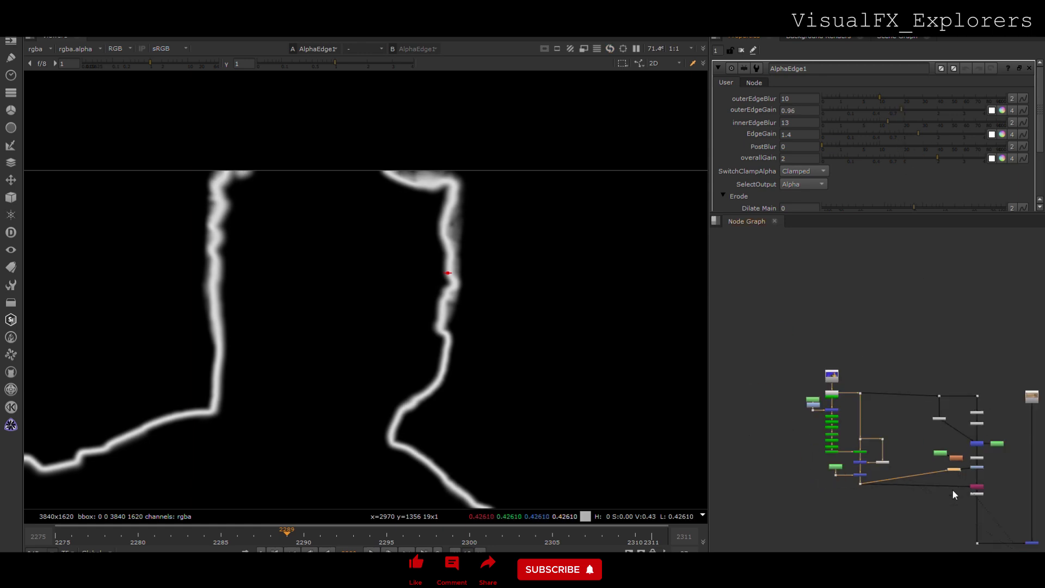
{"action": "left_click", "coordinate": [1019, 539]}
{"action": "key", "text": "1"}
{"action": "scroll", "coordinate": [966, 471], "scroll_direction": "up", "scroll_amount": 4}
{"action": "double_click", "coordinate": [988, 464]}
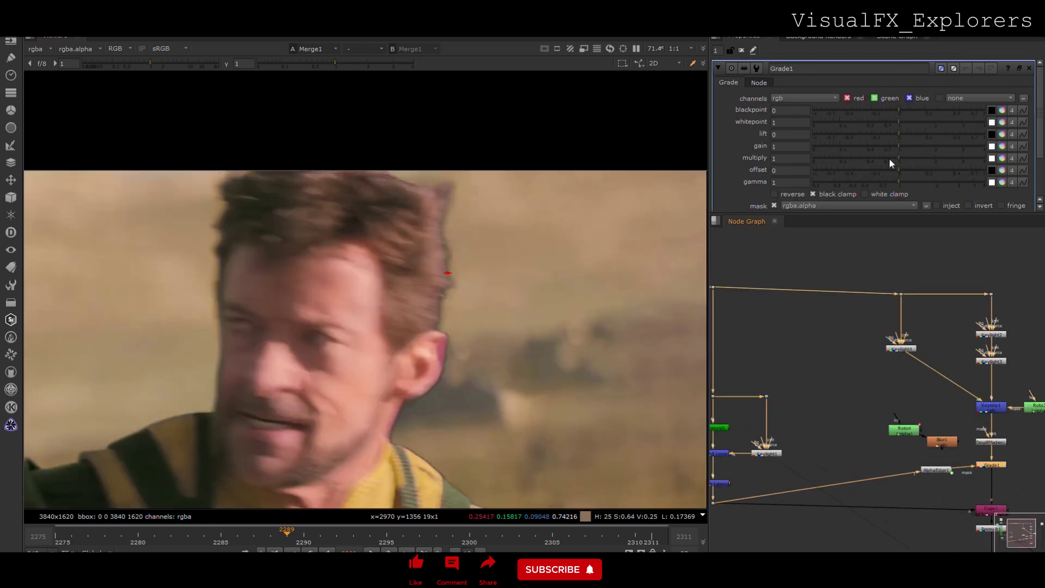
{"action": "left_click_drag", "start_coordinate": [906, 145], "coordinate": [928, 145]}
Step: View the AlphaEdge matte and set outerEdgeBlur to 13, outerEdgeGain to 1.7 and innerEdgeBlur to 28.5
{"action": "double_click", "coordinate": [937, 469]}
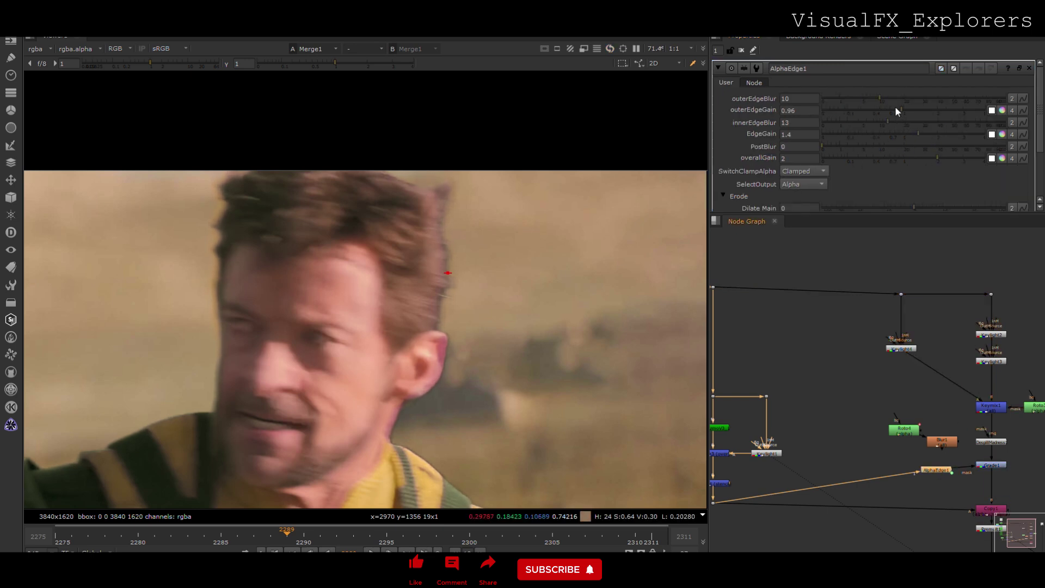
{"action": "key", "text": "1"}
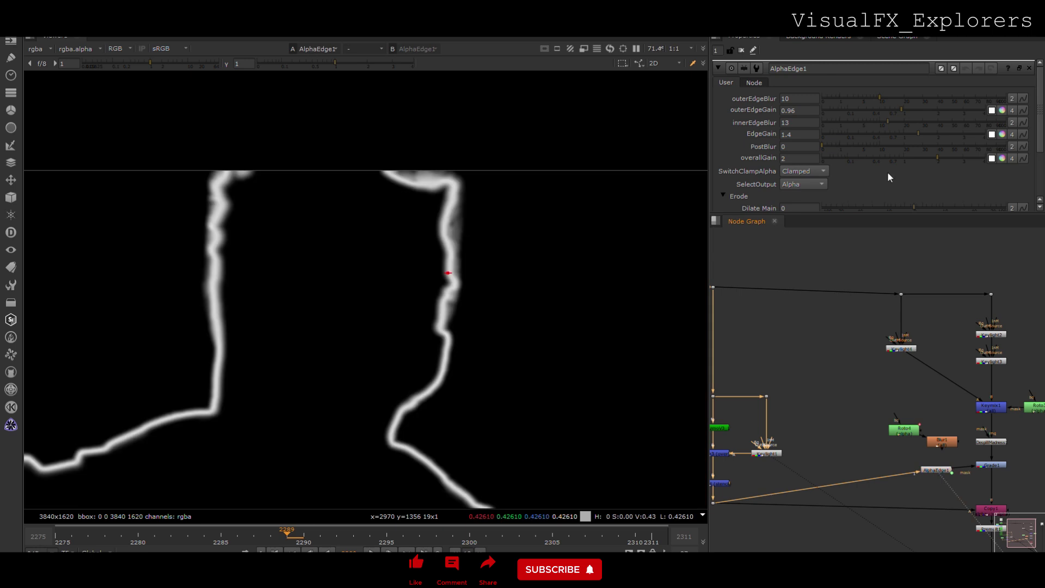
{"action": "mouse_move", "coordinate": [887, 119]}
{"action": "left_mouse_down"}
{"action": "mouse_move", "coordinate": [927, 115]}
{"action": "mouse_move", "coordinate": [867, 101]}
{"action": "mouse_move", "coordinate": [887, 102]}
{"action": "left_mouse_up"}
{"action": "left_click", "coordinate": [897, 99]}
{"action": "scroll", "coordinate": [961, 487], "scroll_direction": "down", "scroll_amount": 5}
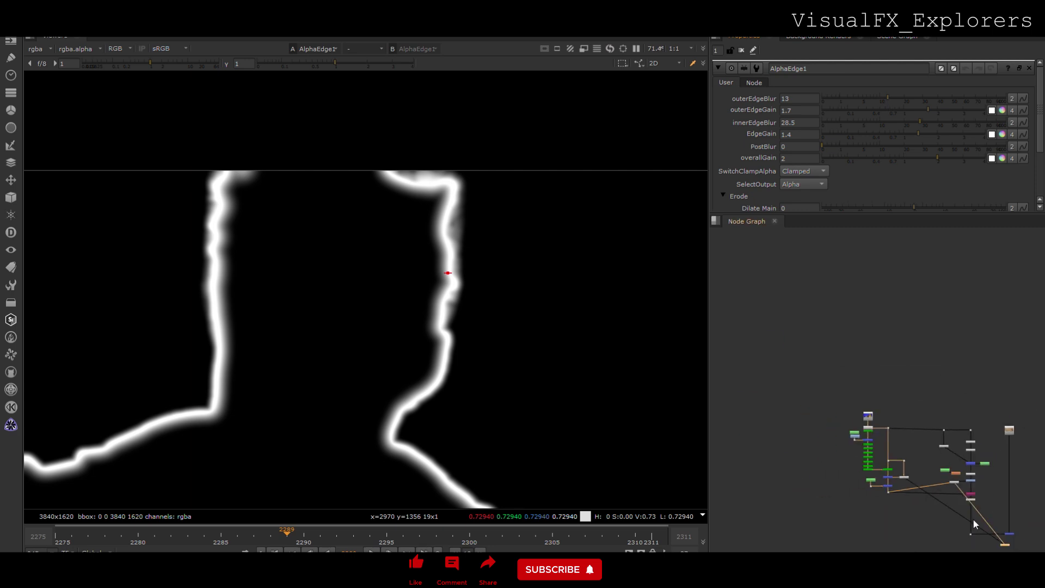
Step: Return to the Merge composite and set the edge Grade's gain to 1.78
{"action": "left_click", "coordinate": [1009, 534]}
{"action": "key", "text": "1"}
{"action": "scroll", "coordinate": [971, 483], "scroll_direction": "up", "scroll_amount": 8}
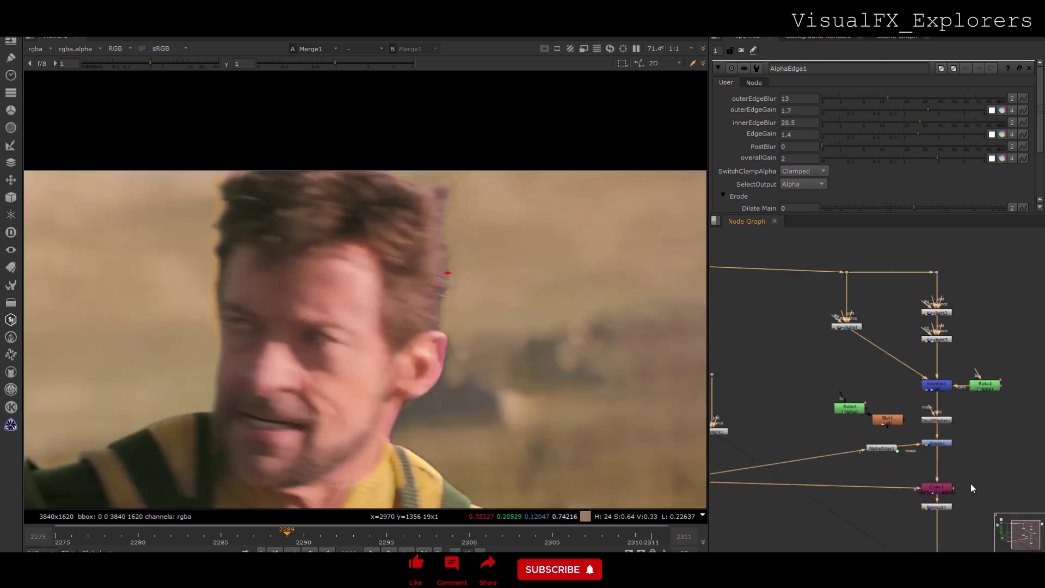
{"action": "double_click", "coordinate": [933, 436]}
{"action": "left_click_drag", "start_coordinate": [904, 146], "coordinate": [926, 151]}
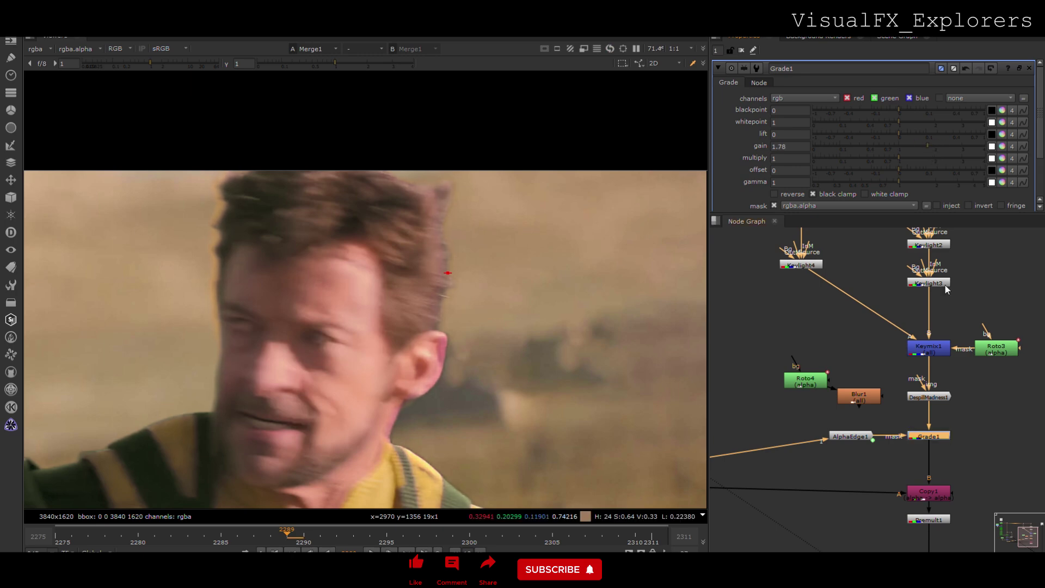
Step: Set the edge Grade's gain to 1.92 and its multiply to 1.28
{"action": "left_click", "coordinate": [929, 398]}
{"action": "left_click", "coordinate": [933, 351]}
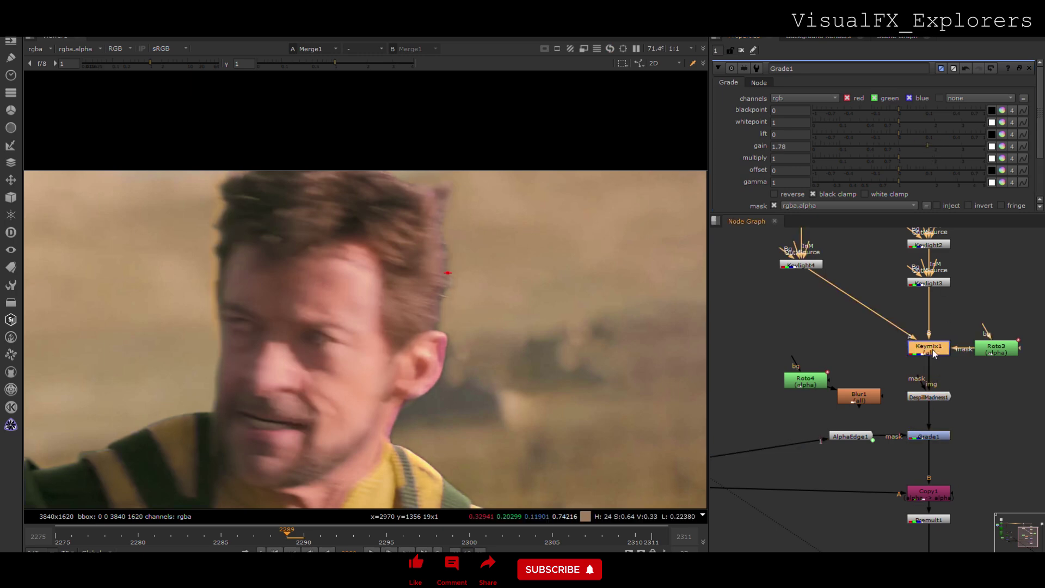
{"action": "scroll", "coordinate": [532, 299], "scroll_direction": "down", "scroll_amount": 2}
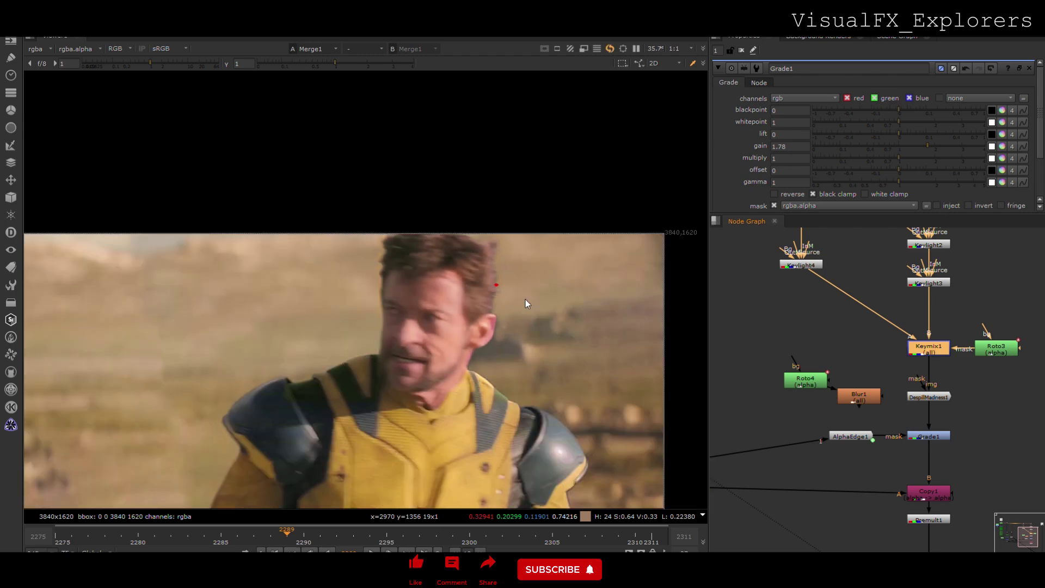
{"action": "left_click", "coordinate": [937, 437]}
{"action": "scroll", "coordinate": [513, 302], "scroll_direction": "up", "scroll_amount": 2}
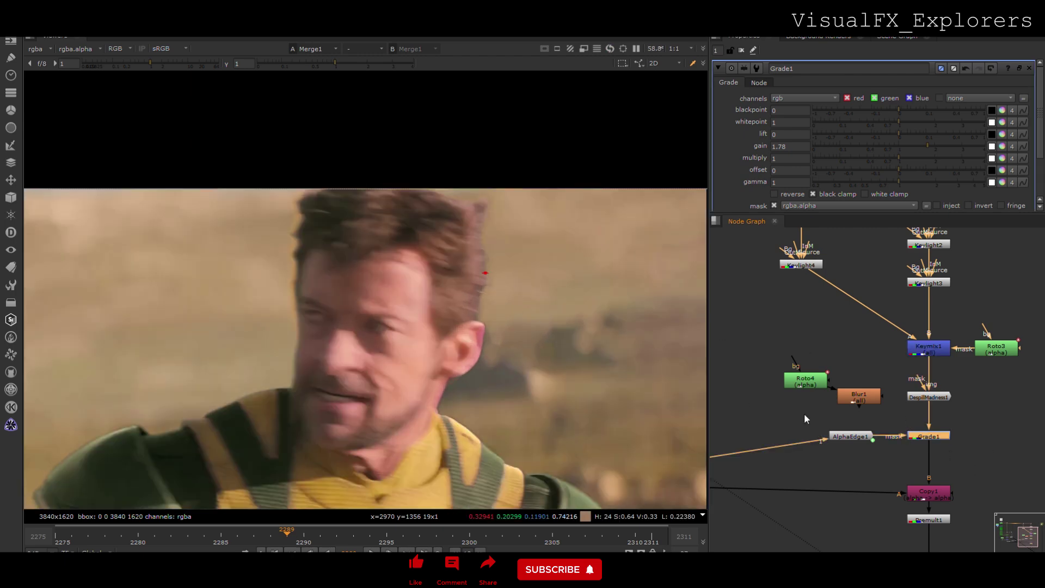
{"action": "left_click", "coordinate": [900, 155]}
{"action": "left_click_drag", "start_coordinate": [899, 155], "coordinate": [933, 147]}
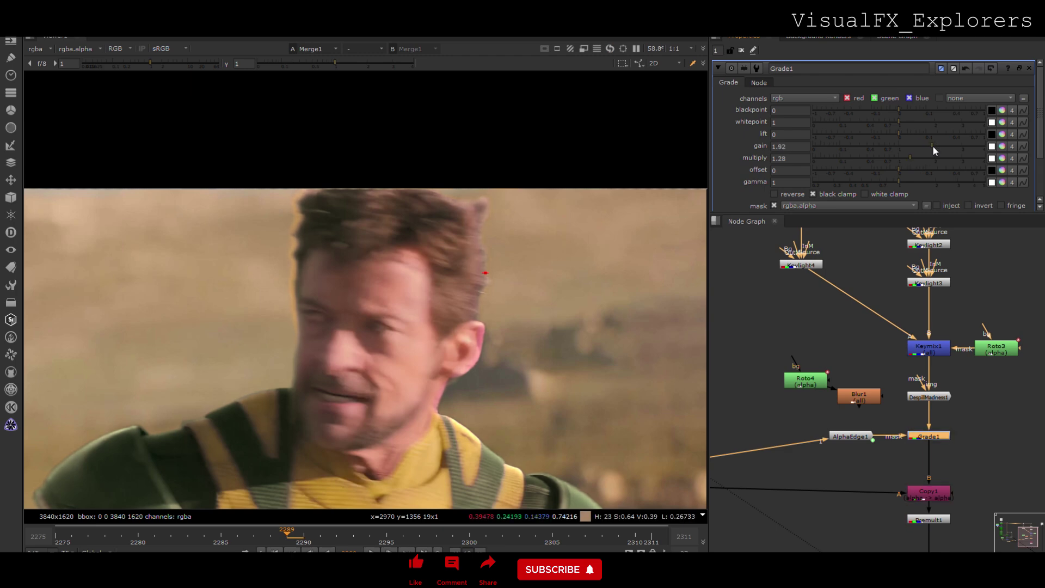
{"action": "scroll", "coordinate": [521, 275], "scroll_direction": "down", "scroll_amount": 2}
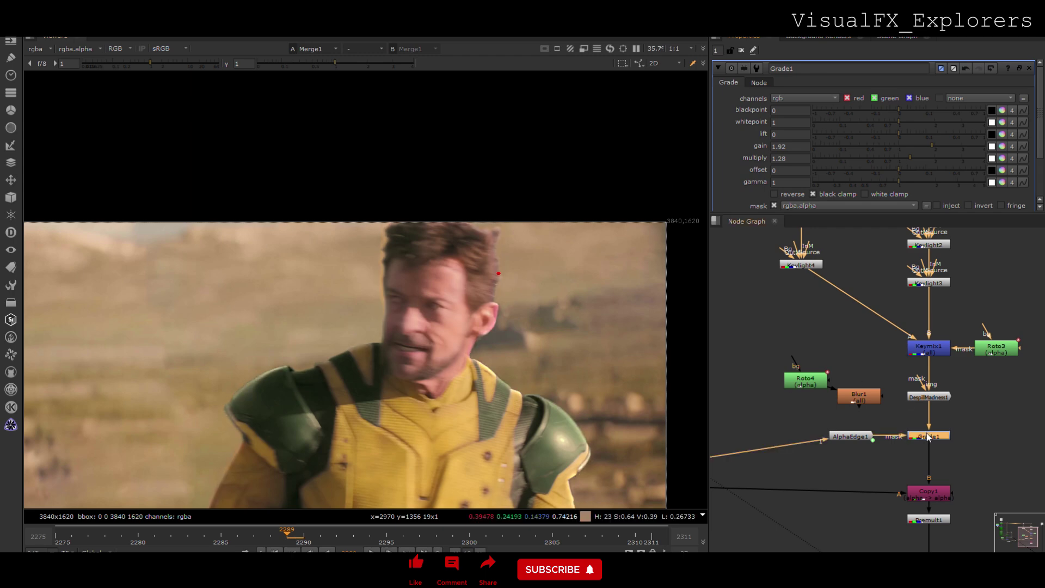
Step: Insert a Merge between AlphaEdge1 and the edge Grade's mask input, and feed a new Roto into its A input
{"action": "left_click_drag", "start_coordinate": [851, 436], "coordinate": [797, 436]}
{"action": "left_click_drag", "start_coordinate": [852, 402], "coordinate": [851, 369]}
{"action": "left_click_drag", "start_coordinate": [821, 387], "coordinate": [844, 359]}
{"action": "left_click", "coordinate": [841, 404]}
{"action": "key", "text": "m"}
{"action": "left_click_drag", "start_coordinate": [844, 404], "coordinate": [858, 438]}
{"action": "left_click", "coordinate": [858, 401]}
{"action": "key", "text": "o"}
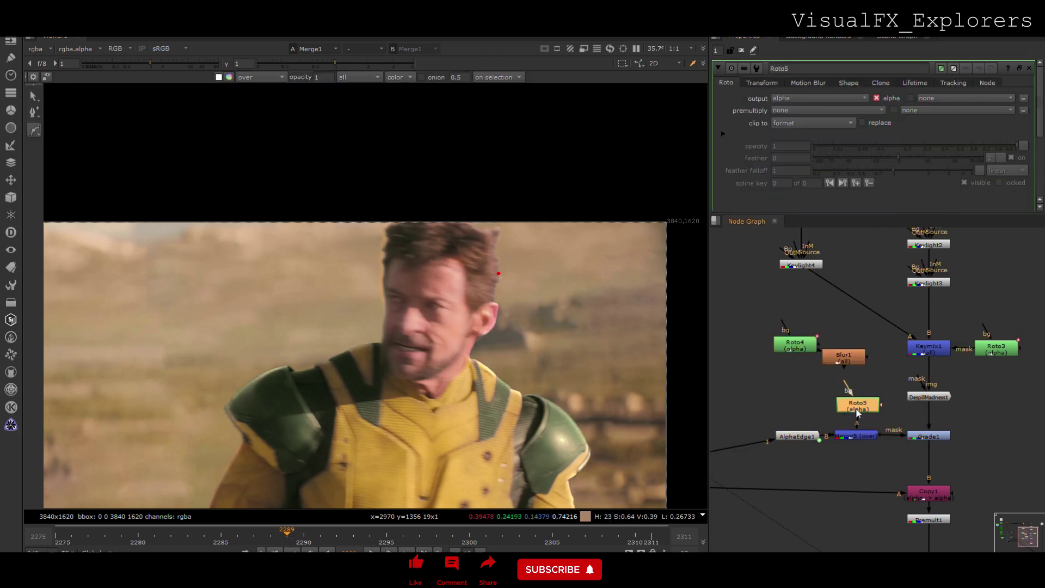
Step: Draw a closed Roto shape around the back of the head and ear, and set the new Merge's operation to mask
{"action": "left_click", "coordinate": [512, 208]}
{"action": "left_click", "coordinate": [470, 205]}
{"action": "left_click", "coordinate": [453, 228]}
{"action": "left_click", "coordinate": [456, 291]}
{"action": "left_click", "coordinate": [473, 323]}
{"action": "left_click", "coordinate": [503, 322]}
{"action": "left_click", "coordinate": [522, 268]}
{"action": "left_click", "coordinate": [512, 208]}
{"action": "left_click", "coordinate": [856, 436]}
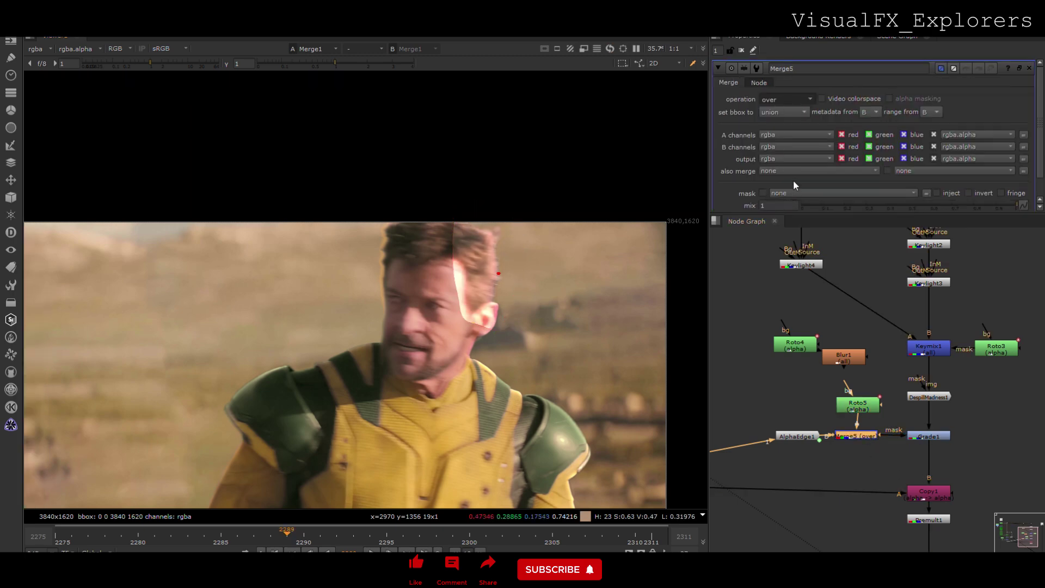
{"action": "left_click", "coordinate": [793, 186]}
Step: Reshape the lower points of the head Roto shape and pull its feather outward around the jaw and neck
{"action": "double_click", "coordinate": [858, 410]}
{"action": "left_click_drag", "start_coordinate": [429, 301], "coordinate": [537, 363]}
{"action": "left_click_drag", "start_coordinate": [492, 334], "coordinate": [487, 371]}
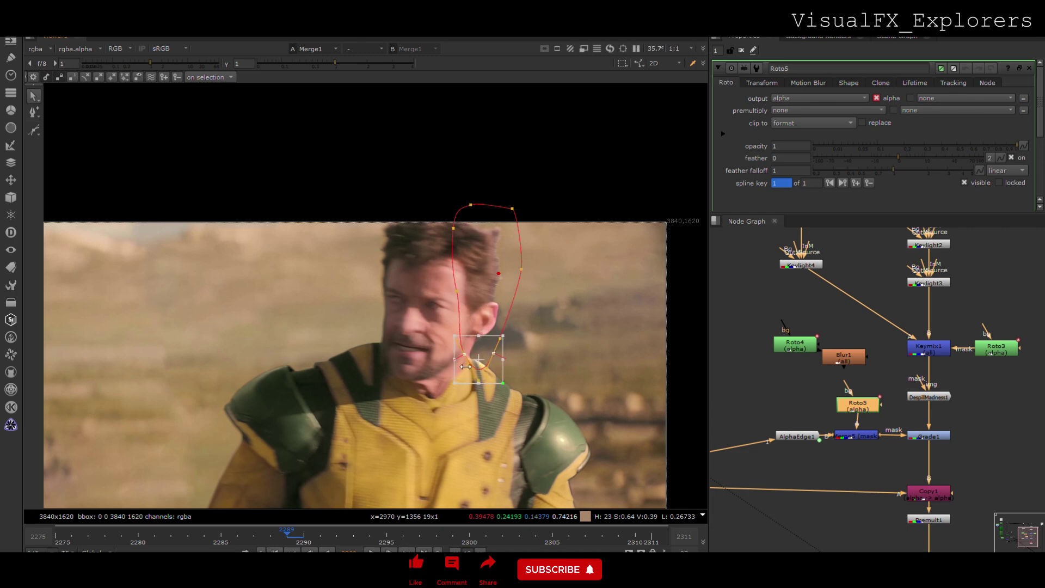
{"action": "scroll", "coordinate": [502, 356], "scroll_direction": "up", "scroll_amount": 2}
{"action": "left_click_drag", "start_coordinate": [438, 349], "coordinate": [418, 324]}
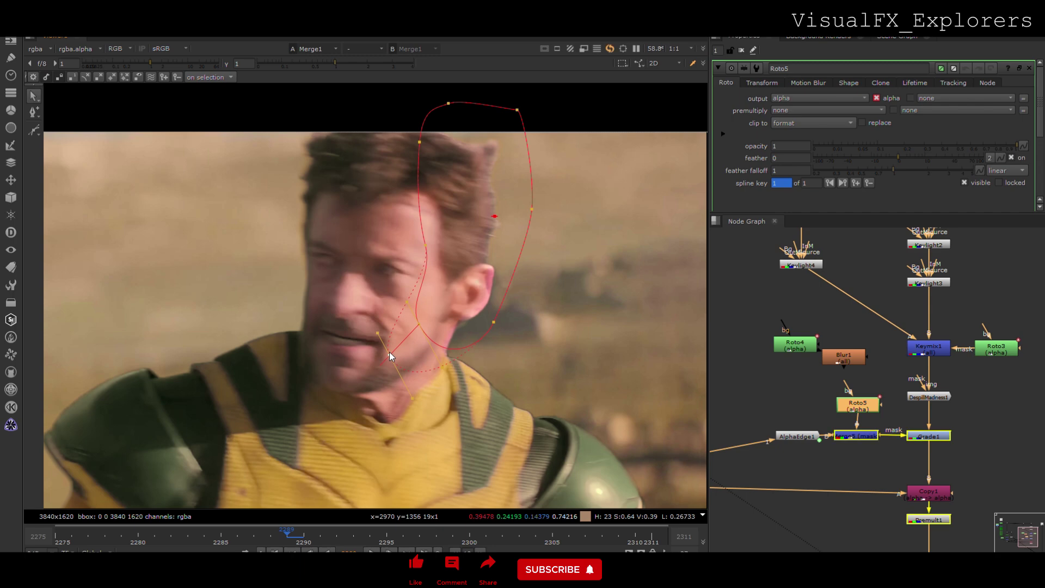
{"action": "left_click", "coordinate": [493, 323]}
{"action": "left_click_drag", "start_coordinate": [498, 325], "coordinate": [586, 362]}
{"action": "mouse_move", "coordinate": [419, 324]}
{"action": "left_mouse_down"}
{"action": "mouse_move", "coordinate": [423, 302]}
{"action": "mouse_move", "coordinate": [423, 313]}
{"action": "left_mouse_up"}
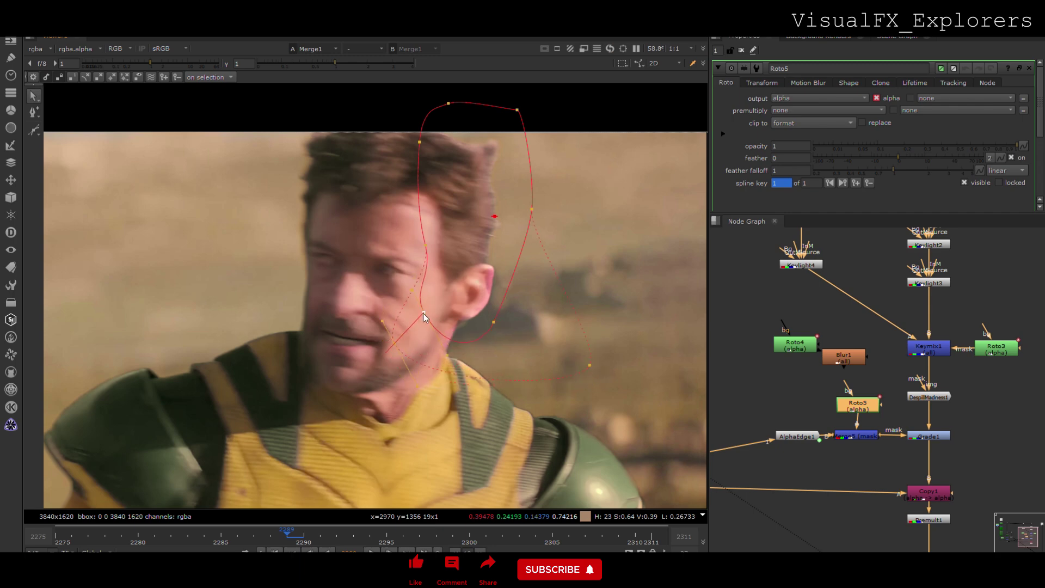
{"action": "left_click", "coordinate": [742, 50]}
{"action": "scroll", "coordinate": [504, 295], "scroll_direction": "down", "scroll_amount": 5}
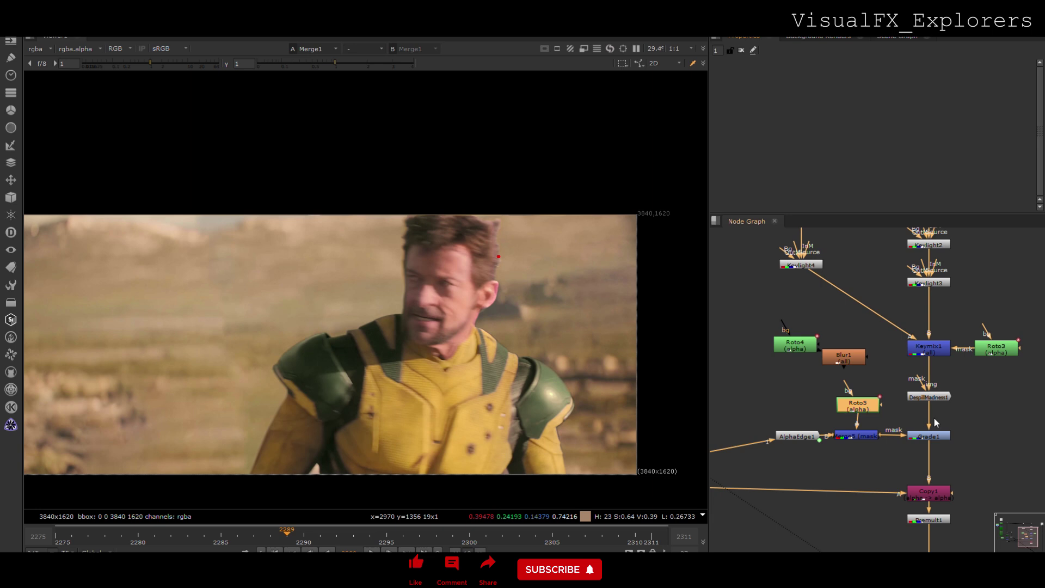
Step: Set the edge Grade's gain to 2 red, 1.8 green, 1.45 blue and 1.92 alpha, and adjust its multiply
{"action": "double_click", "coordinate": [930, 436]}
{"action": "left_click_drag", "start_coordinate": [872, 250], "coordinate": [911, 256]}
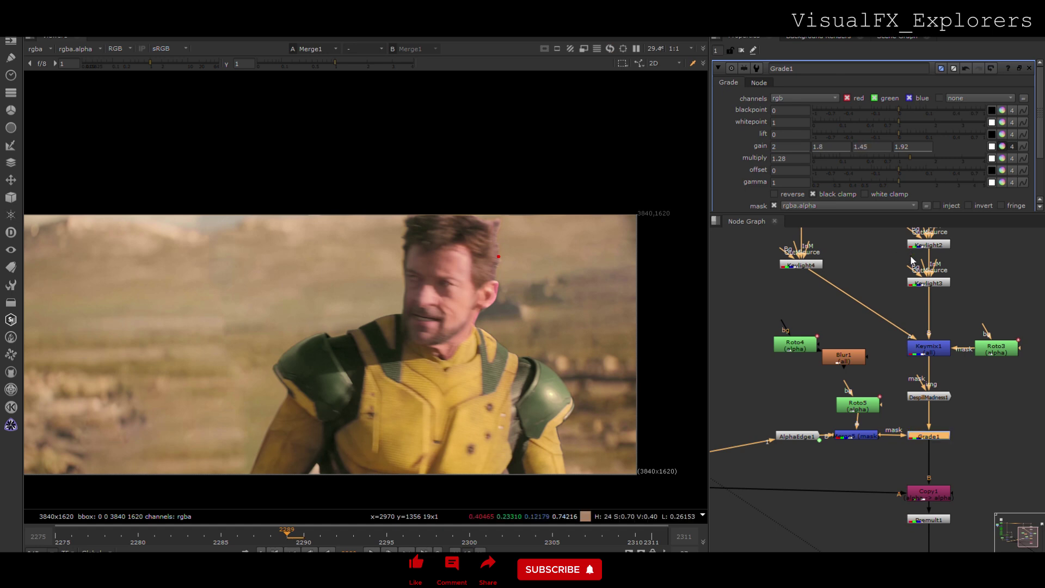
{"action": "left_click", "coordinate": [899, 159]}
{"action": "left_click", "coordinate": [901, 158]}
Step: Toggle the edge Grade off and on repeatedly to compare the composite with and without it
{"action": "key", "text": "d"}
{"action": "key", "text": "d"}
{"action": "key", "text": "d"}
{"action": "key", "text": "d"}
{"action": "key", "text": "d"}
{"action": "key", "text": "d"}
{"action": "key", "text": "d"}
{"action": "key", "text": "d"}
Step: Add a KillOutline node directly after the Premult in the foreground branch
{"action": "middle_click_drag", "start_coordinate": [928, 526], "coordinate": [900, 395]}
{"action": "left_click", "coordinate": [868, 427]}
{"action": "key", "text": "Tab"}
{"action": "key", "text": "Return"}
{"action": "left_click_drag", "start_coordinate": [858, 427], "coordinate": [893, 453]}
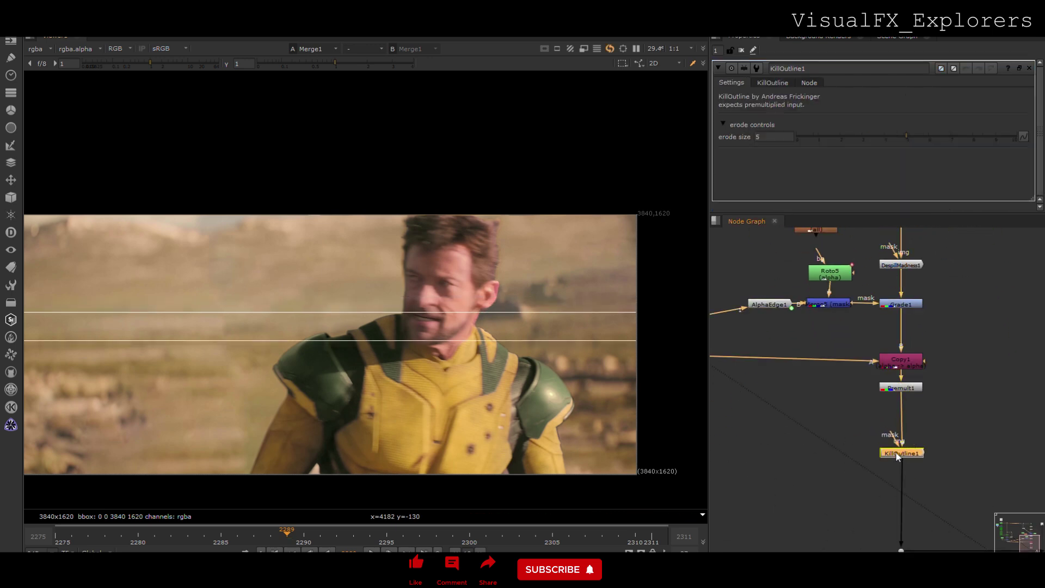
Step: Create a Roto node beside the KillOutline and connect it as the KillOutline's mask
{"action": "left_click", "coordinate": [952, 450]}
{"action": "key", "text": "o"}
{"action": "left_click_drag", "start_coordinate": [890, 434], "coordinate": [961, 453]}
Step: Draw a closed, feathered Roto shape around the actor's green shoulder pad and arm on the side toward the image's right edge
{"action": "left_click", "coordinate": [542, 317]}
{"action": "left_click", "coordinate": [502, 316]}
{"action": "left_click", "coordinate": [482, 320]}
{"action": "left_click", "coordinate": [483, 384]}
{"action": "scroll", "coordinate": [517, 435], "scroll_direction": "down", "scroll_amount": 2}
{"action": "left_click_drag", "start_coordinate": [541, 428], "coordinate": [561, 430]}
{"action": "left_click_drag", "start_coordinate": [629, 418], "coordinate": [636, 390]}
{"action": "left_click_drag", "start_coordinate": [611, 310], "coordinate": [600, 299]}
{"action": "left_click", "coordinate": [557, 272]}
{"action": "left_click_drag", "start_coordinate": [494, 321], "coordinate": [479, 323]}
{"action": "left_click_drag", "start_coordinate": [568, 352], "coordinate": [567, 354]}
Step: Draw a second closed, feathered Bezier shape around the opposite shoulder pad in the KillOutline's mask Roto, and close its properties
{"action": "left_click", "coordinate": [36, 131]}
{"action": "left_click", "coordinate": [434, 280]}
{"action": "left_click", "coordinate": [434, 266]}
{"action": "left_click_drag", "start_coordinate": [399, 261], "coordinate": [367, 264]}
{"action": "mouse_move", "coordinate": [314, 278]}
{"action": "left_mouse_down"}
{"action": "mouse_move", "coordinate": [304, 303]}
{"action": "mouse_move", "coordinate": [342, 341]}
{"action": "left_mouse_up"}
{"action": "left_click_drag", "start_coordinate": [387, 334], "coordinate": [402, 321]}
{"action": "left_click", "coordinate": [434, 279]}
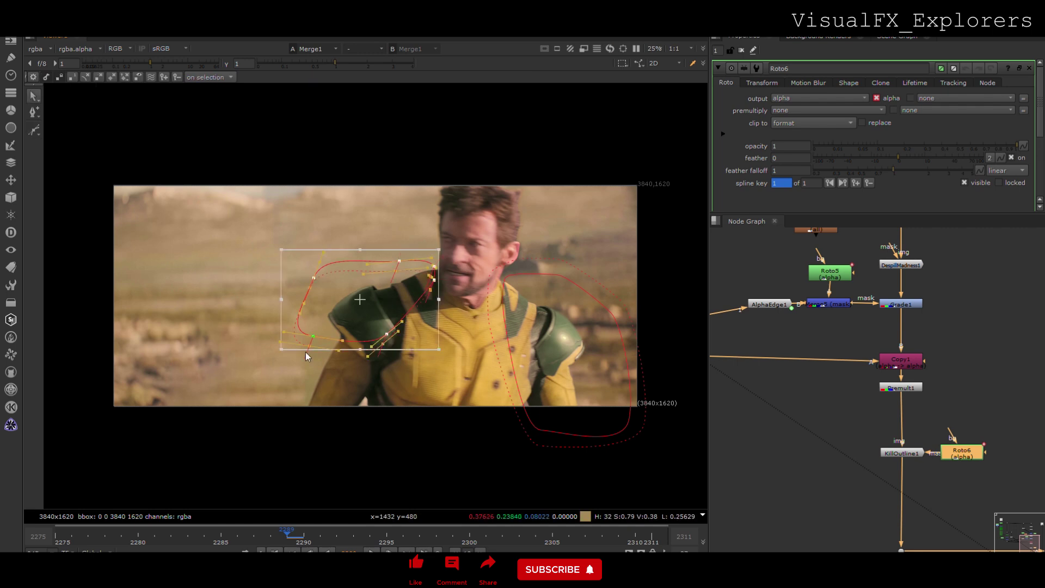
{"action": "left_click", "coordinate": [741, 50]}
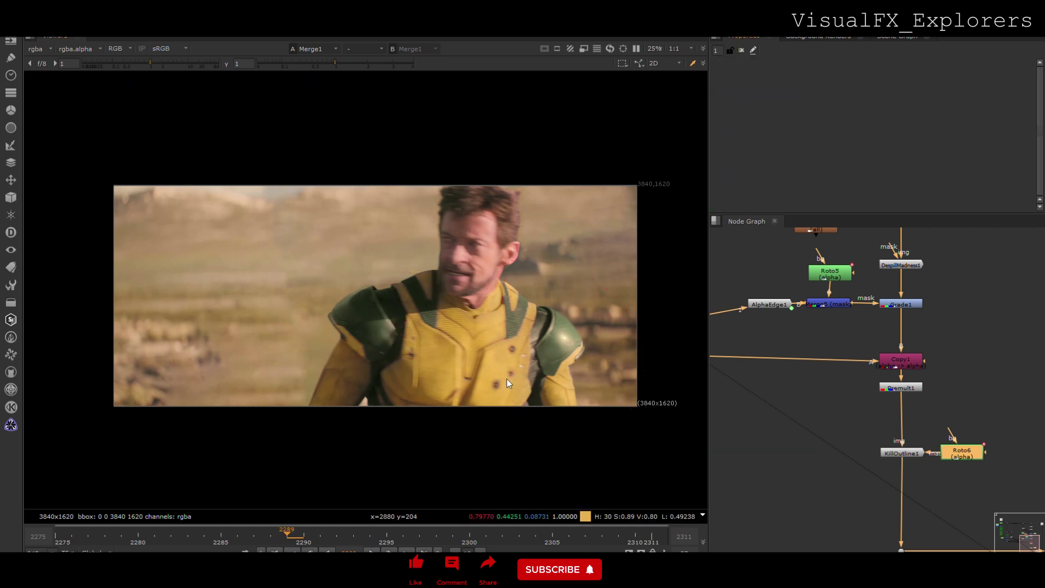